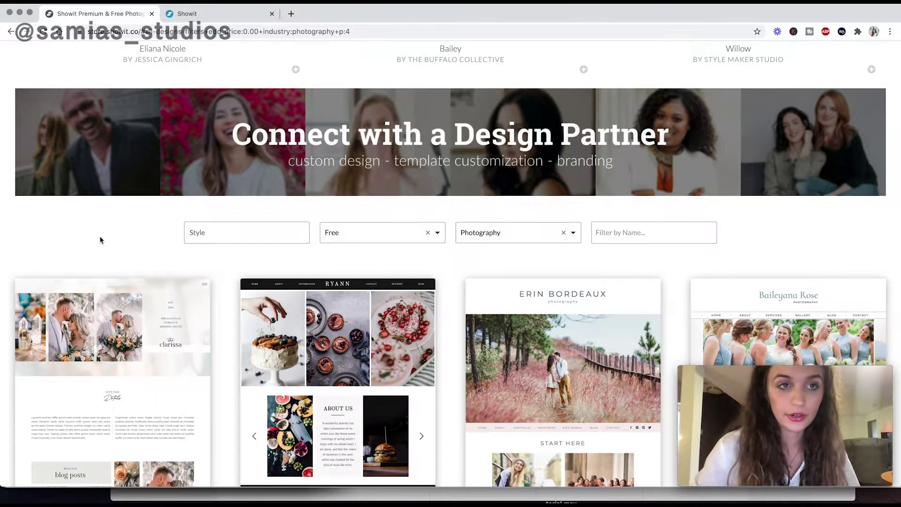
Step: Switch the template Price filter to Price - All so paid designs are listed
scroll(99, 227, "up", 7)
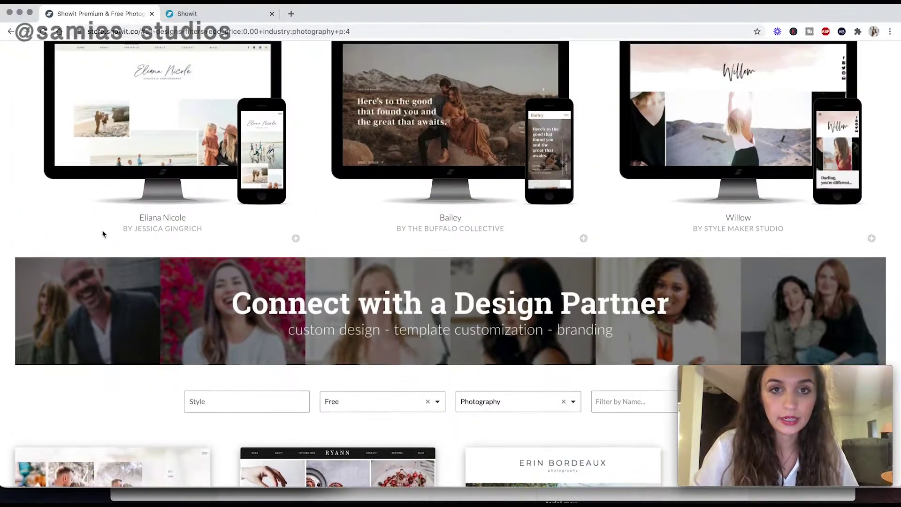
scroll(103, 233, "up", 5)
scroll(111, 302, "down", 3)
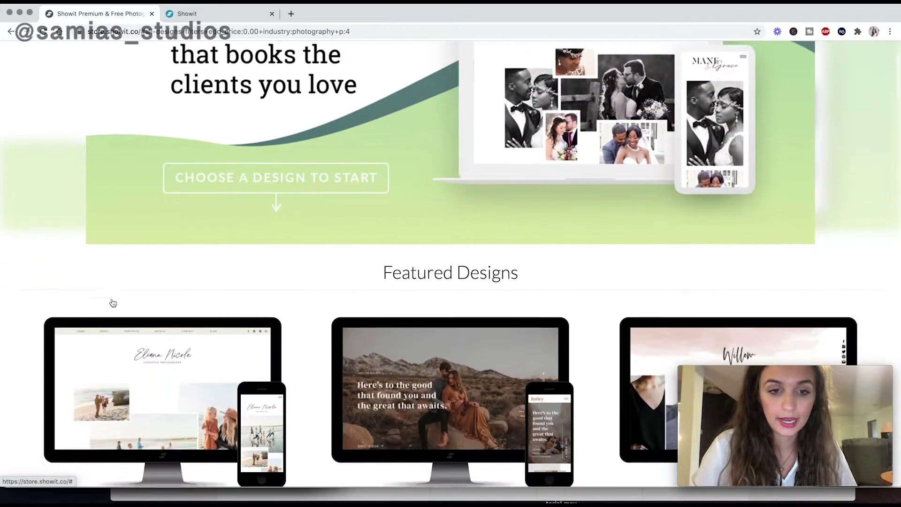
scroll(111, 300, "down", 12)
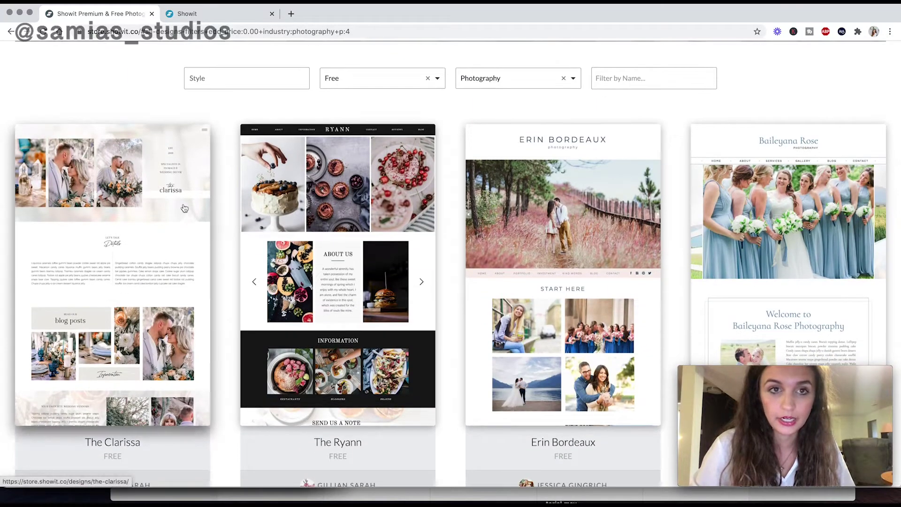
left_click(373, 86)
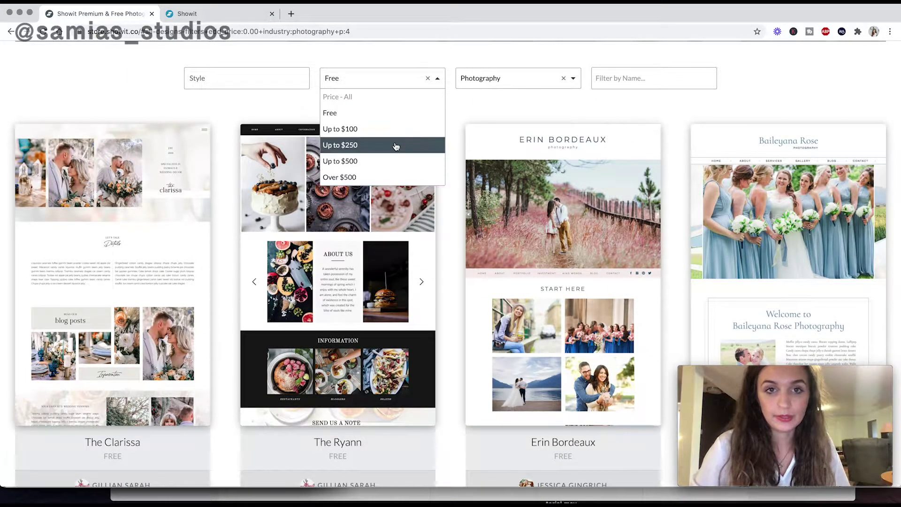
left_click(396, 98)
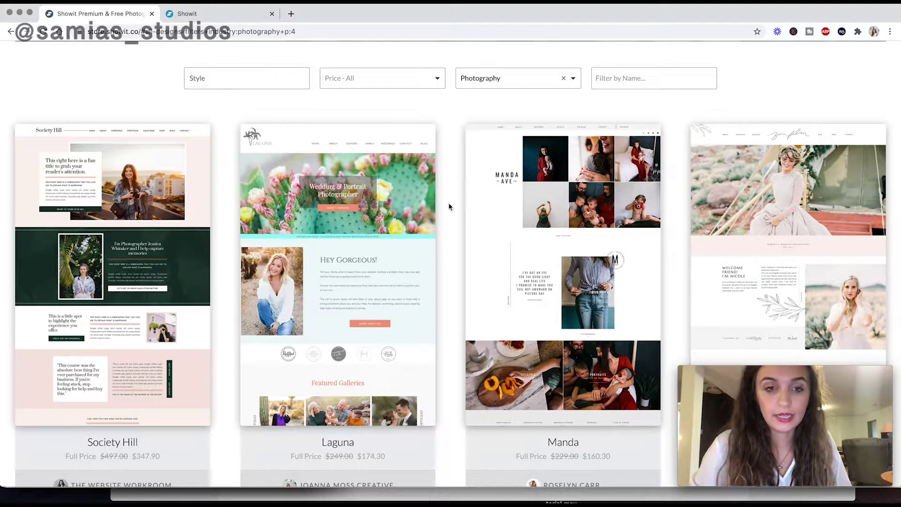
scroll(449, 206, "down", 1)
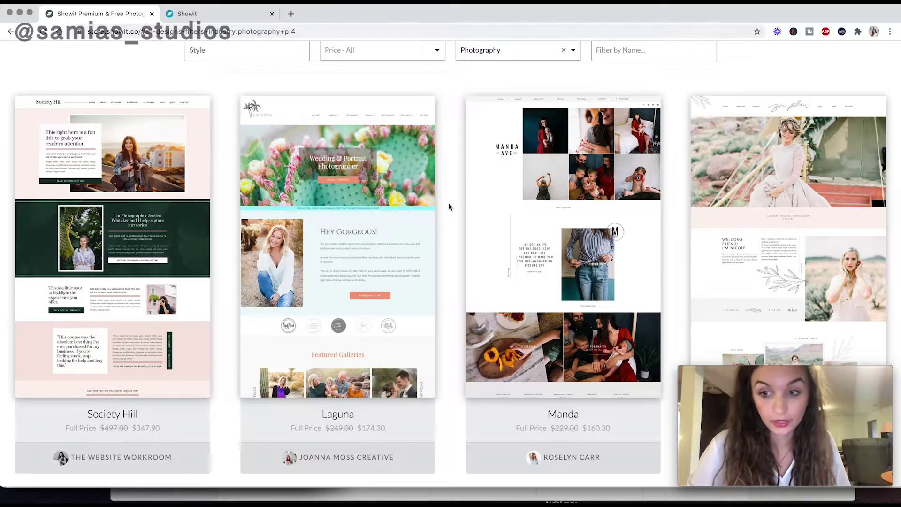
scroll(506, 75, "up", 1)
Step: Keep the Industry filter on Photography and browse the all-price template grid
left_click(503, 79)
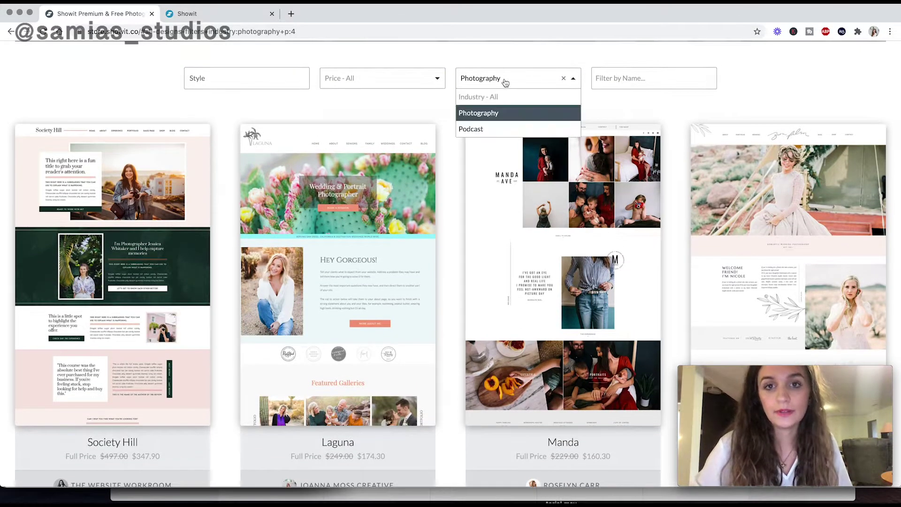
left_click(501, 115)
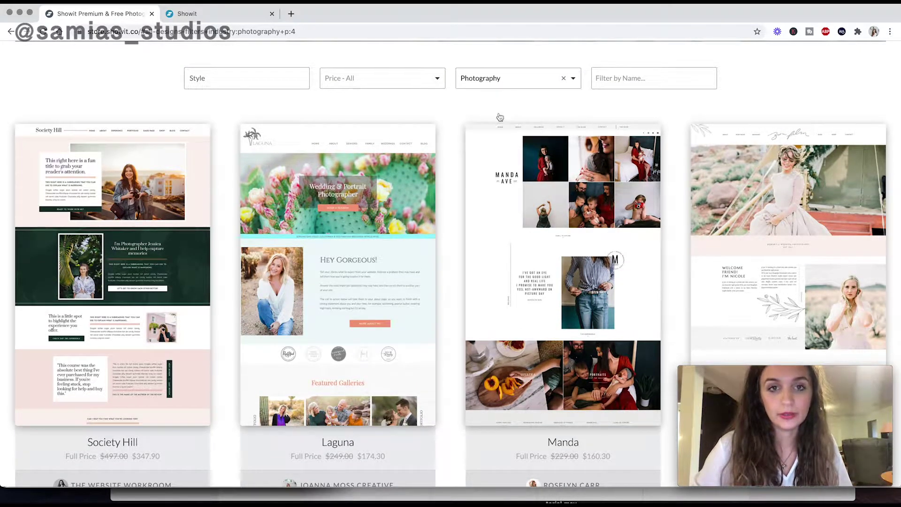
scroll(438, 168, "down", 10)
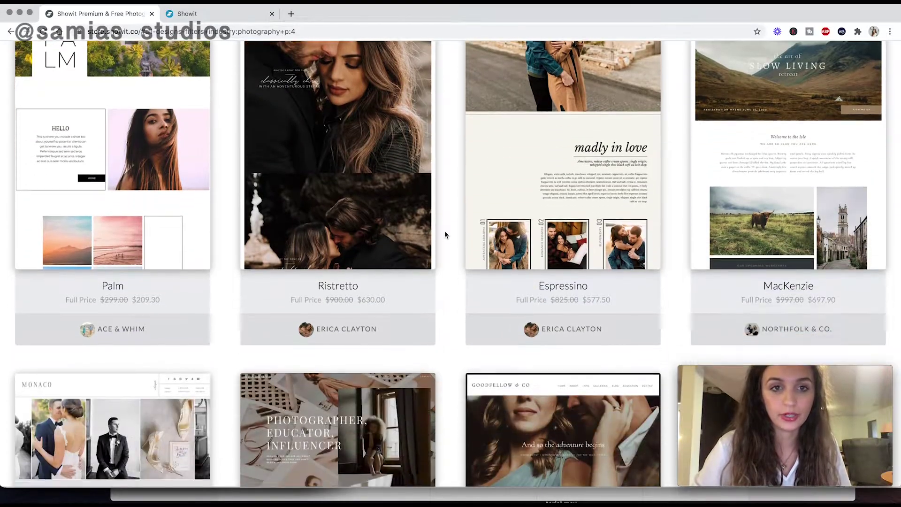
scroll(445, 234, "up", 10)
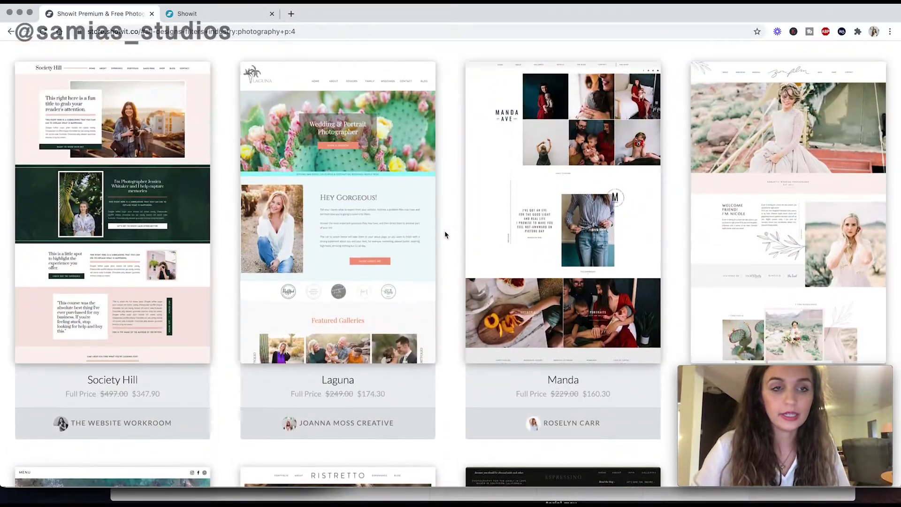
scroll(445, 234, "up", 4)
Step: Try the Light style filter, remove it, and filter the templates to Dark instead
left_click(224, 190)
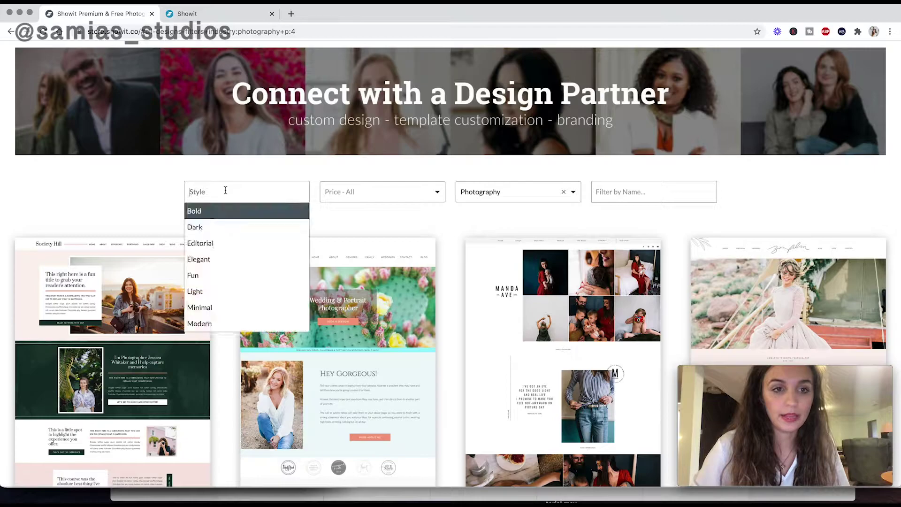
left_click(224, 291)
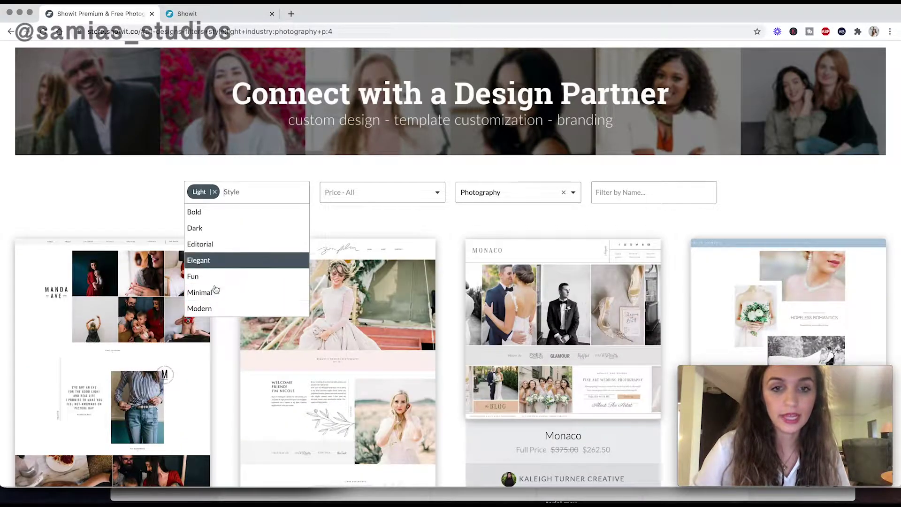
left_click(214, 192)
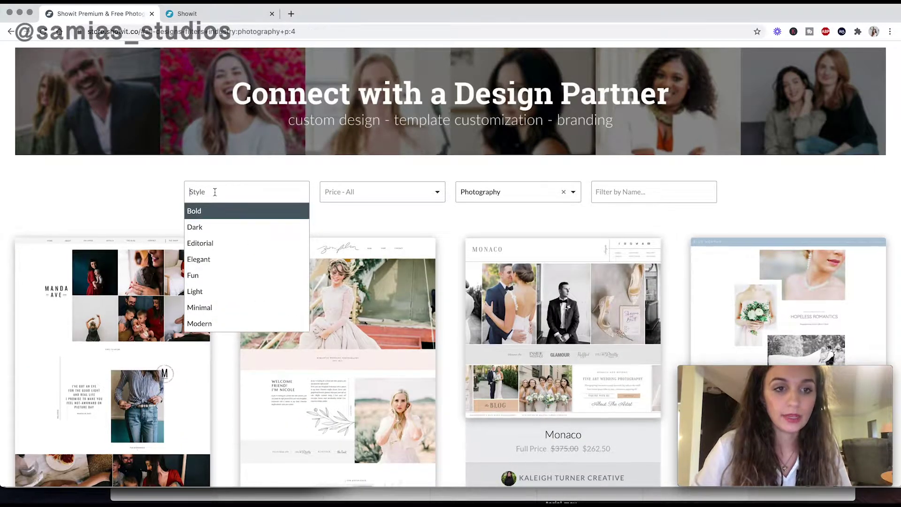
left_click(209, 228)
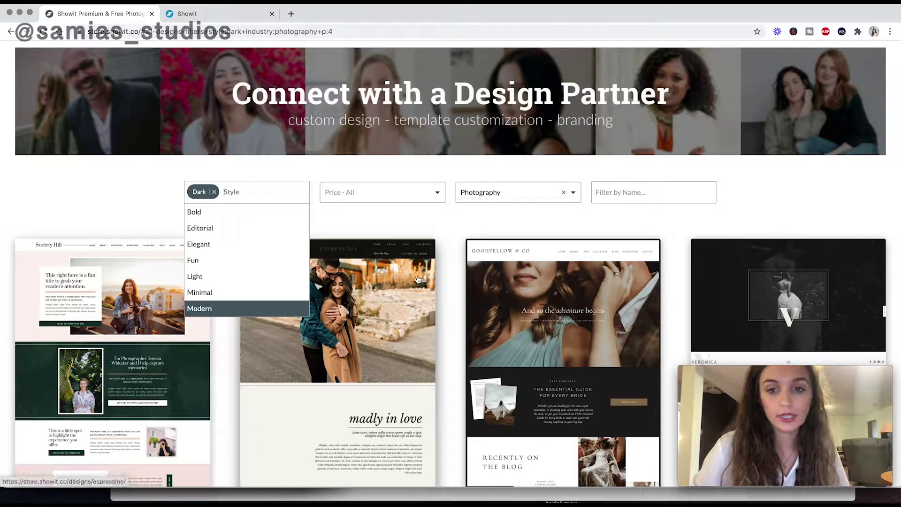
left_click(419, 230)
Step: Browse the Dark-style template results and scroll back to the top of the store
scroll(419, 230, "down", 10)
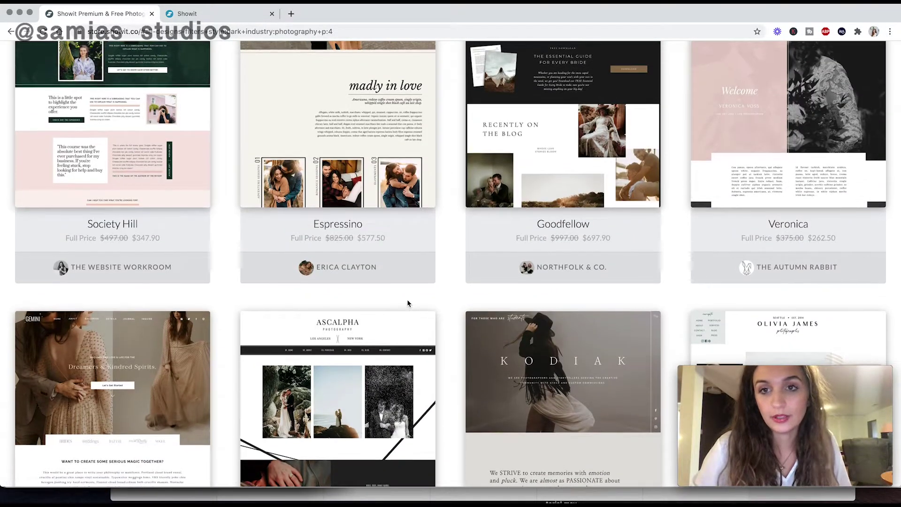
scroll(412, 297, "down", 2)
scroll(412, 297, "down", 1)
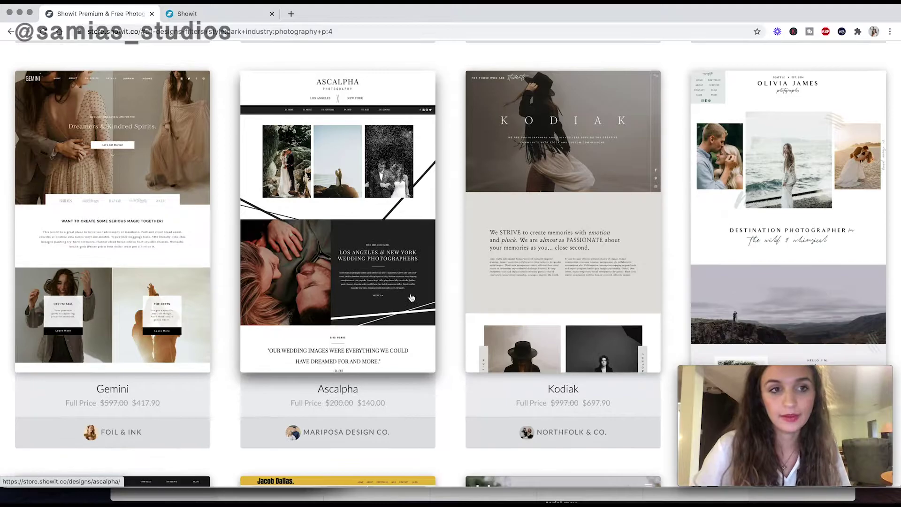
scroll(411, 297, "down", 8)
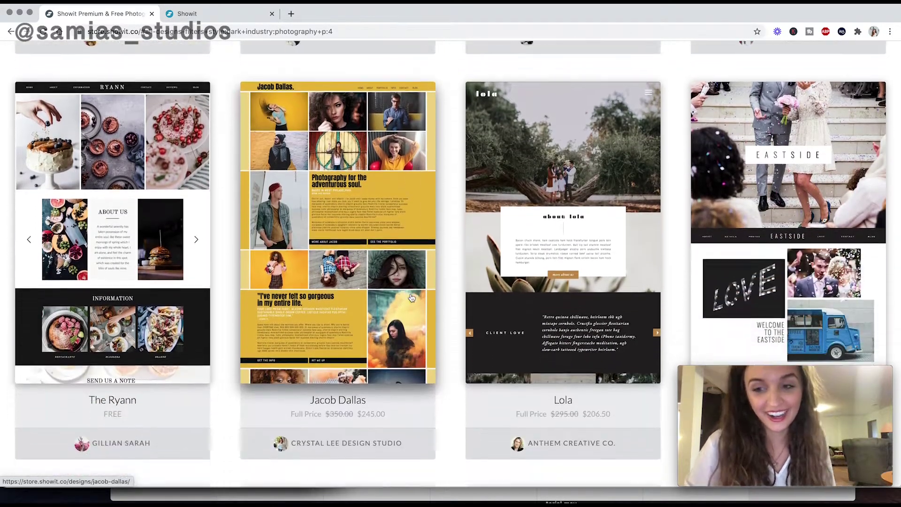
scroll(412, 297, "up", 10)
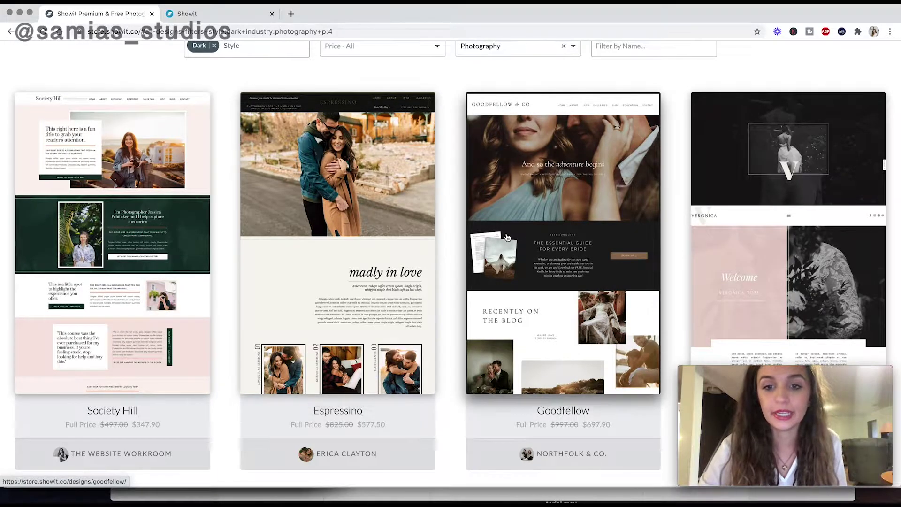
scroll(467, 231, "up", 15)
scroll(467, 231, "up", 2)
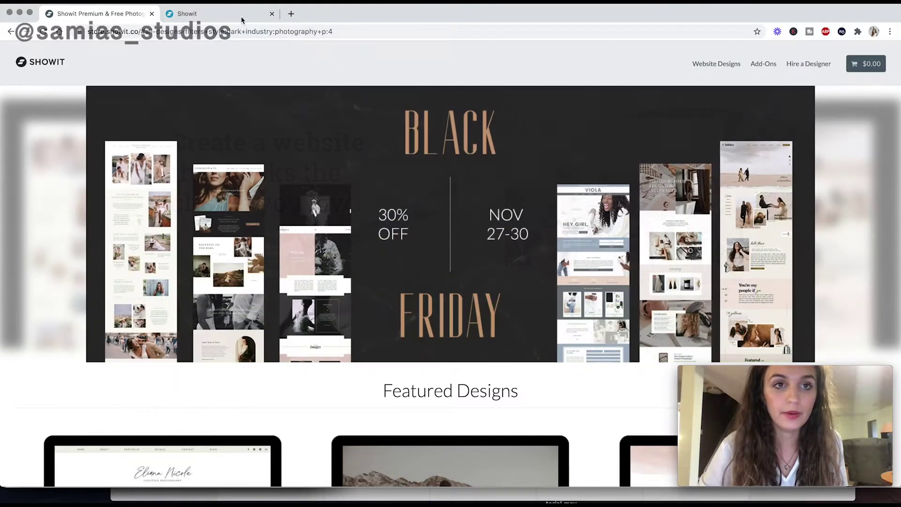
Step: In the site editor, show mobile and desktop layouts side by side and open Site Settings
left_click(241, 16)
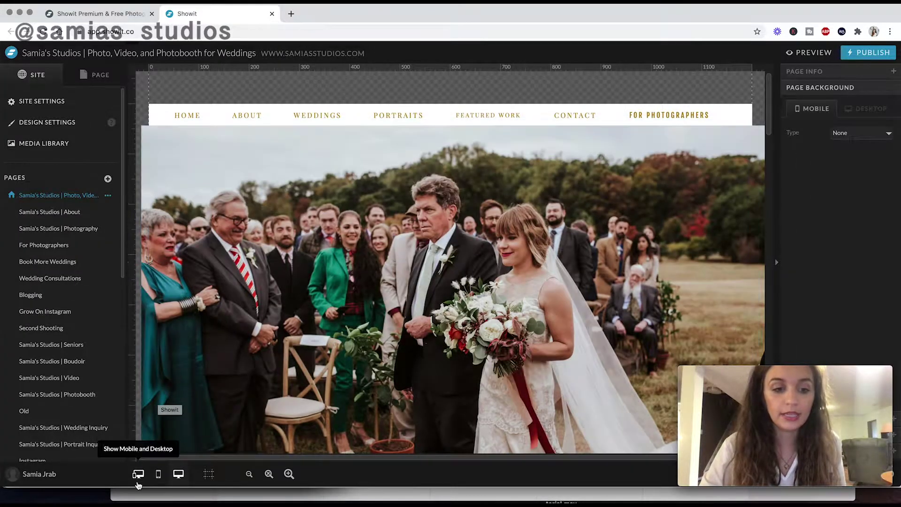
left_click(138, 474)
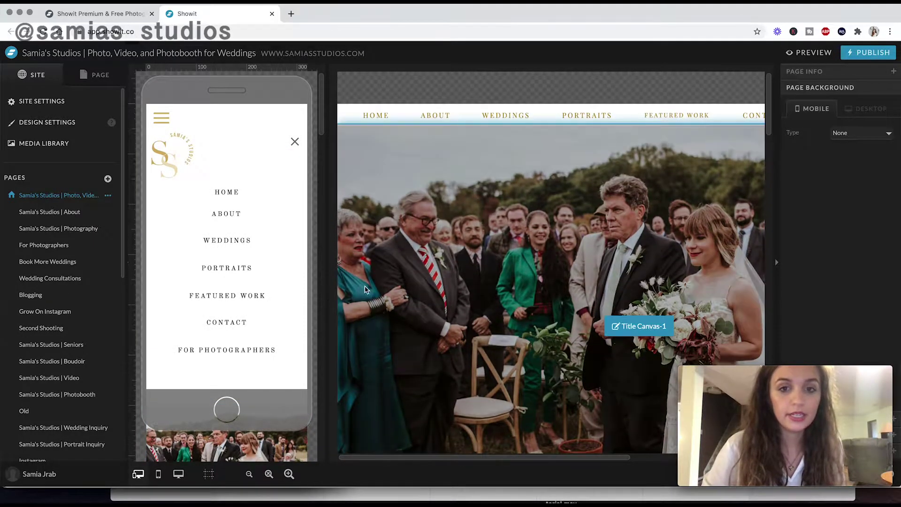
mouse_move(255, 184)
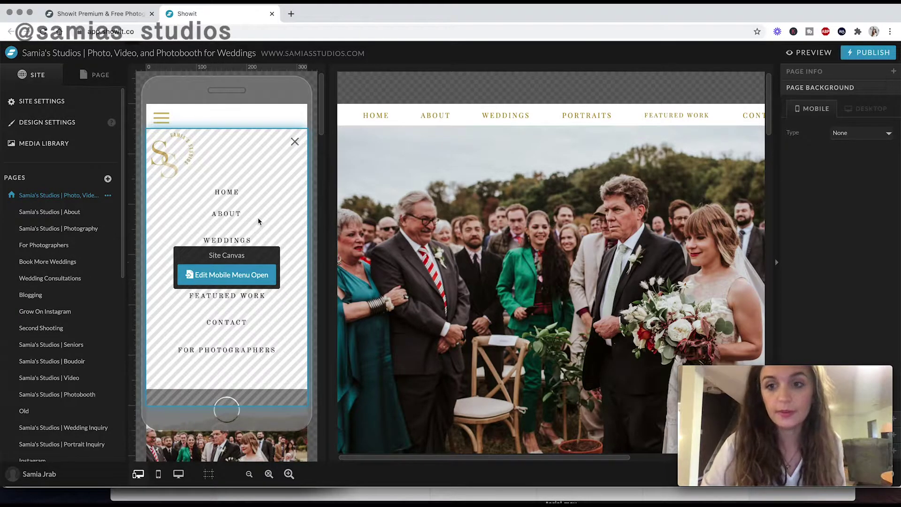
mouse_move(456, 298)
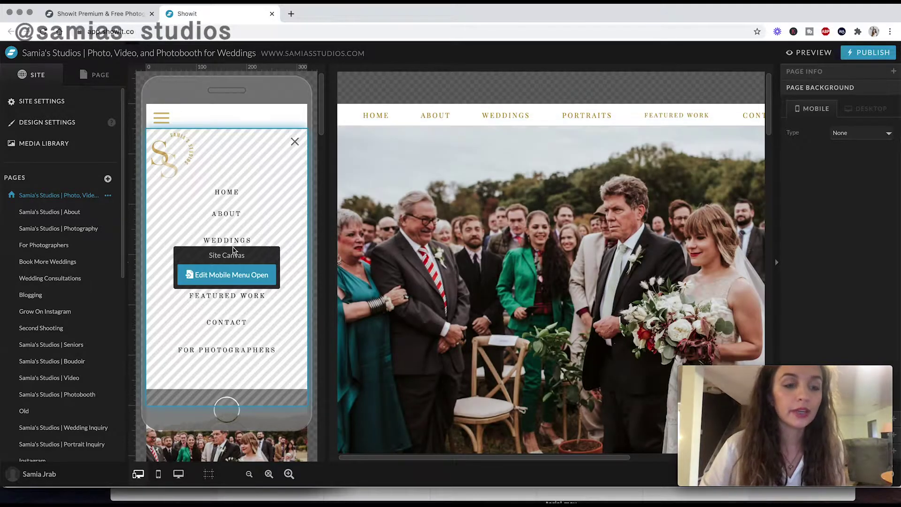
left_click(66, 101)
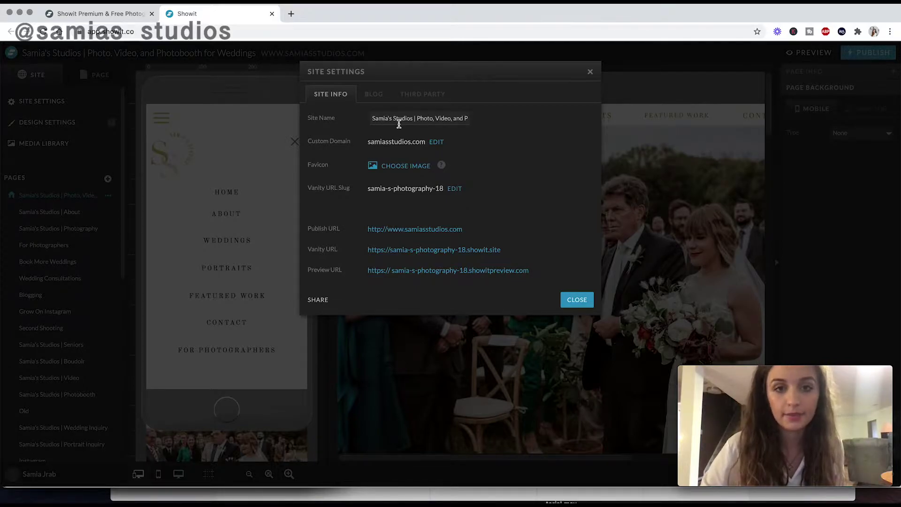
Step: Review the Blog Domain on the BLOG tab, then close Site Settings
left_click(380, 97)
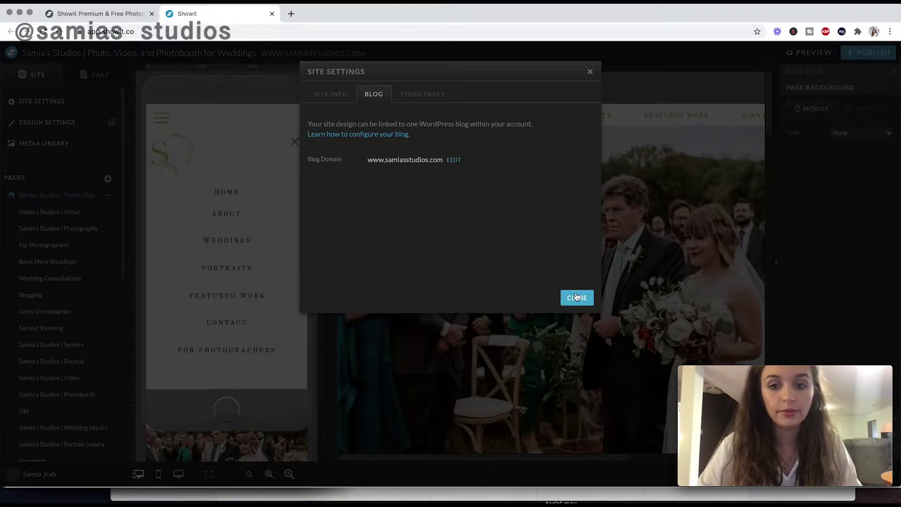
left_click(577, 298)
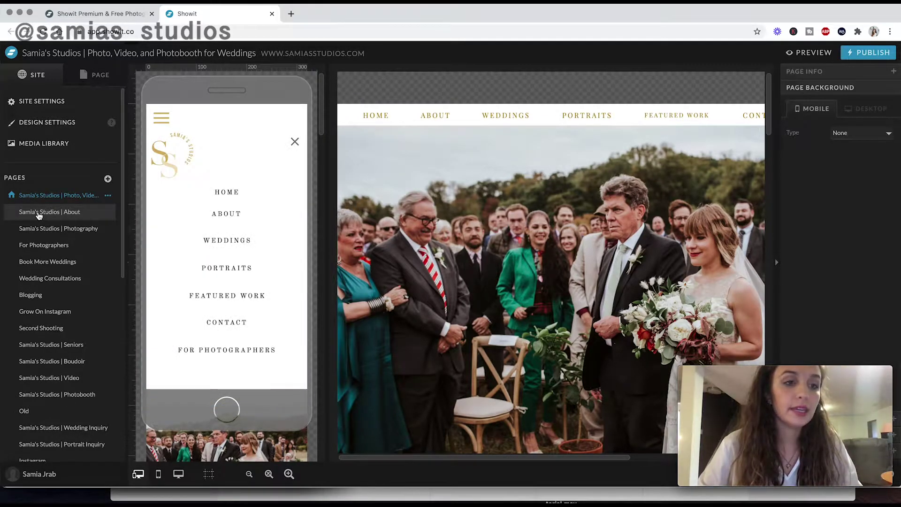
scroll(55, 174, "down", 1)
Step: Look over the eight-colour palette and type styles in Design Settings, then close it
left_click(54, 114)
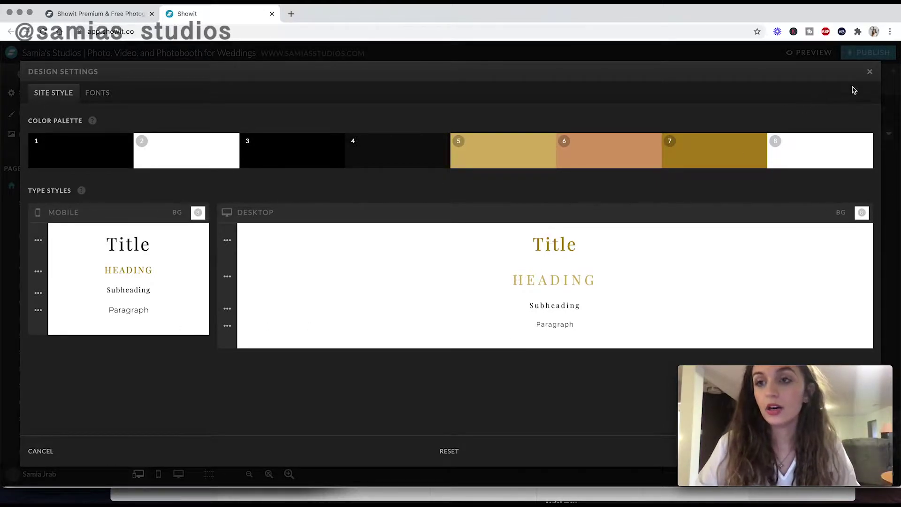
left_click(869, 72)
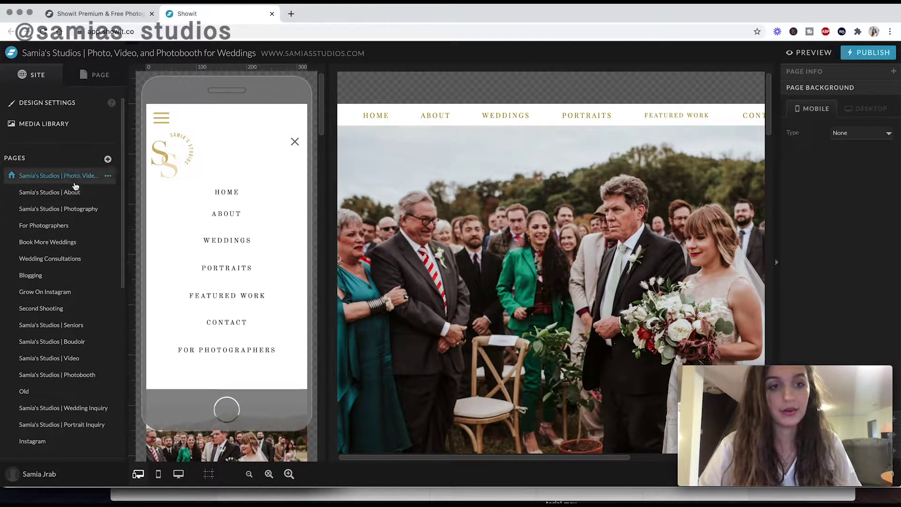
Step: Switch the canvas to desktop-only view and open the Photography page from Pages
left_click(179, 474)
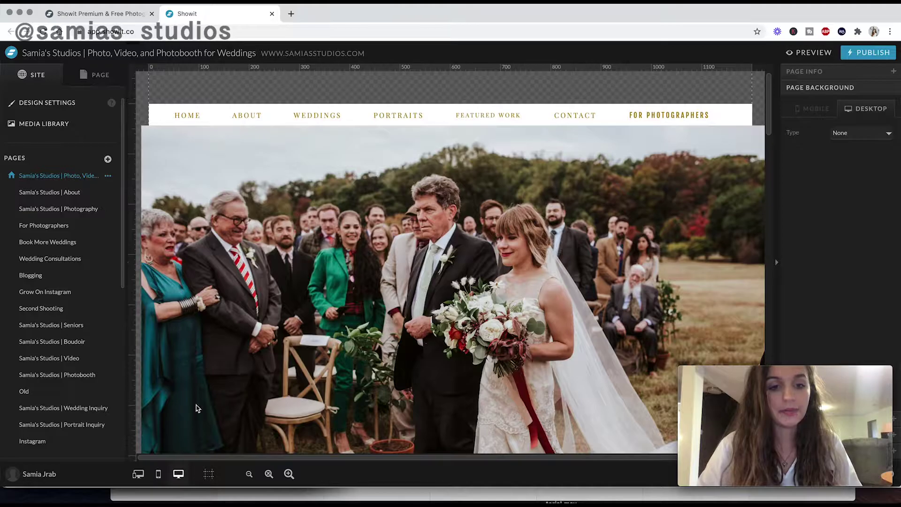
scroll(218, 363, "down", 20)
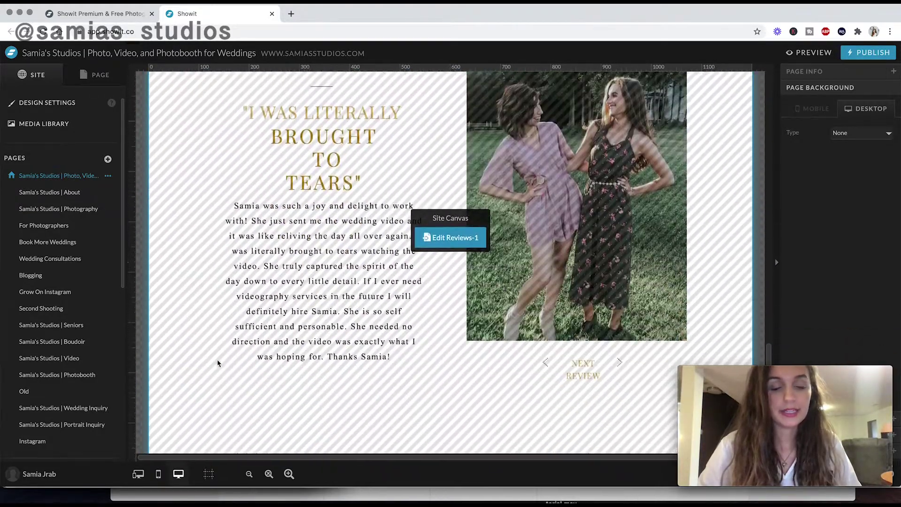
scroll(217, 362, "down", 6)
scroll(244, 251, "up", 20)
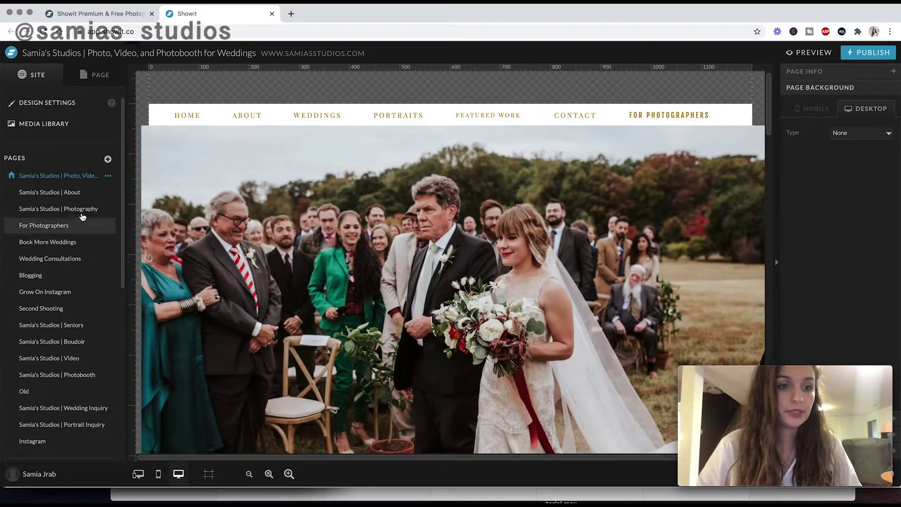
left_click(81, 209)
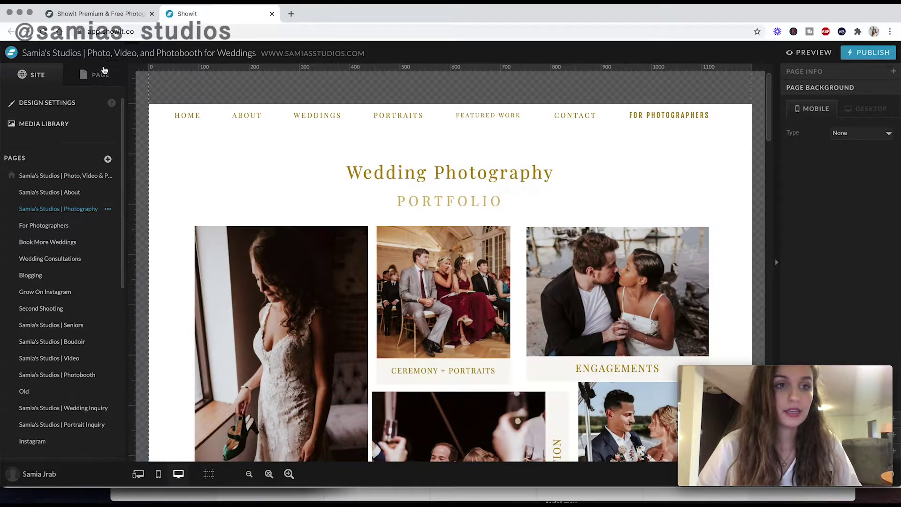
Step: From the PAGE tab, select the first portfolio photo and switch to the 3 - Ceremony view
left_click(96, 78)
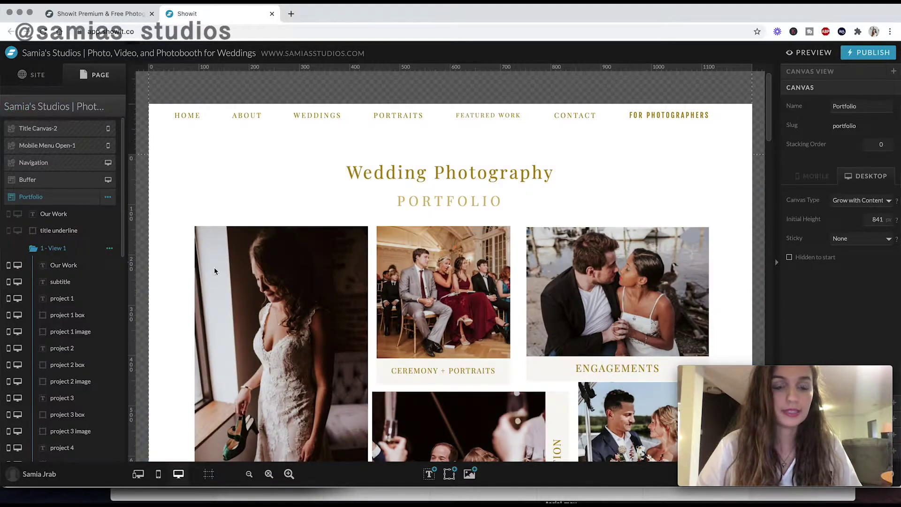
left_click(345, 257)
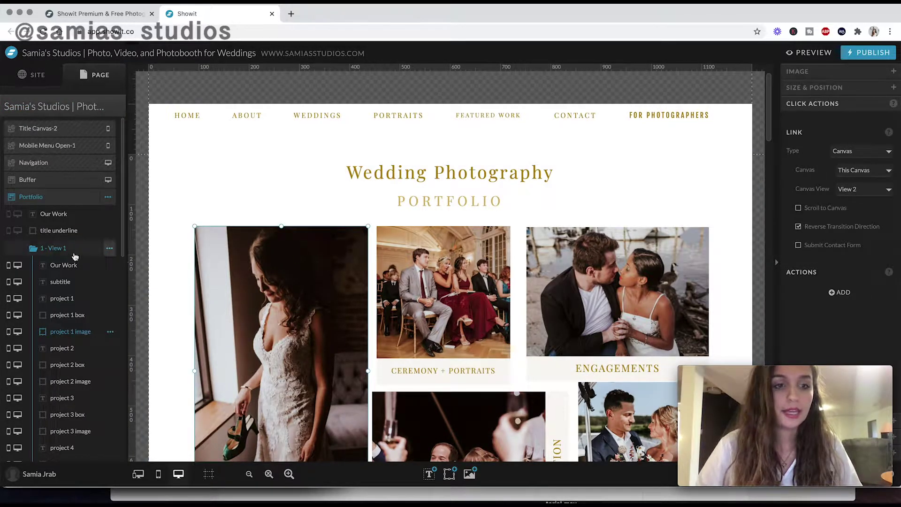
scroll(54, 263, "down", 2)
scroll(54, 263, "down", 5)
left_click(60, 253)
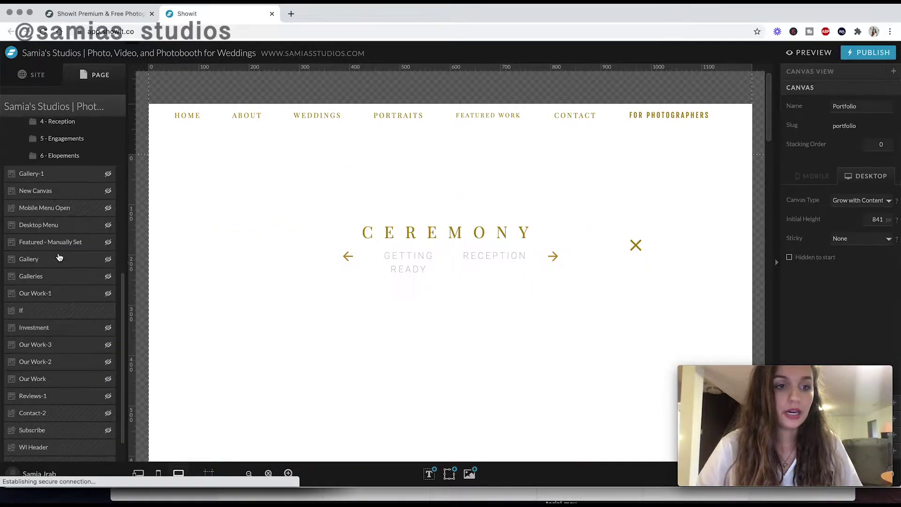
scroll(203, 297, "down", 5)
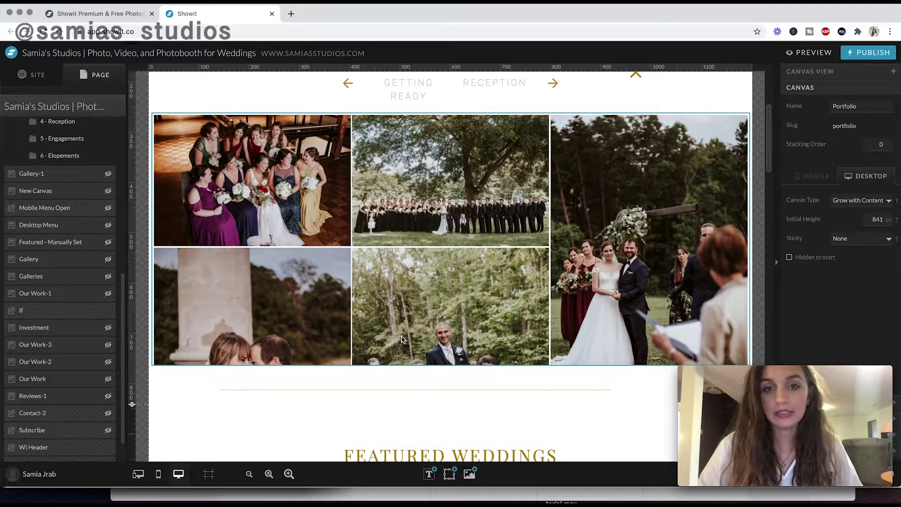
Step: Try Simple, Tiled and Sliding types on the Ceremony gallery, settling on Simple Gallery
left_click(411, 320)
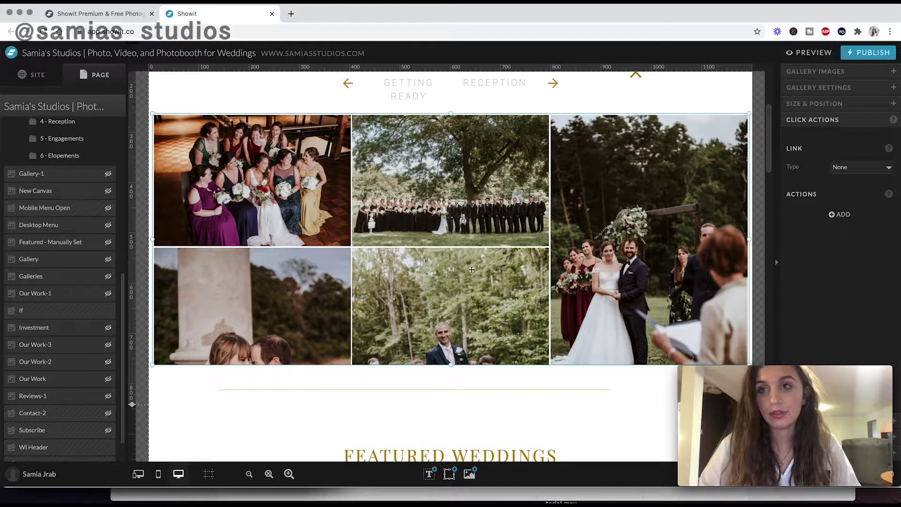
left_click(819, 87)
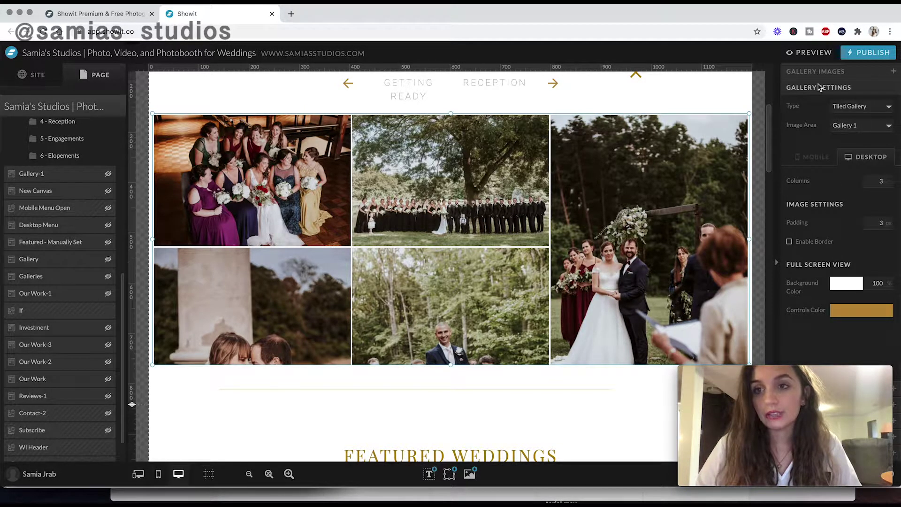
left_click(855, 109)
left_click(855, 98)
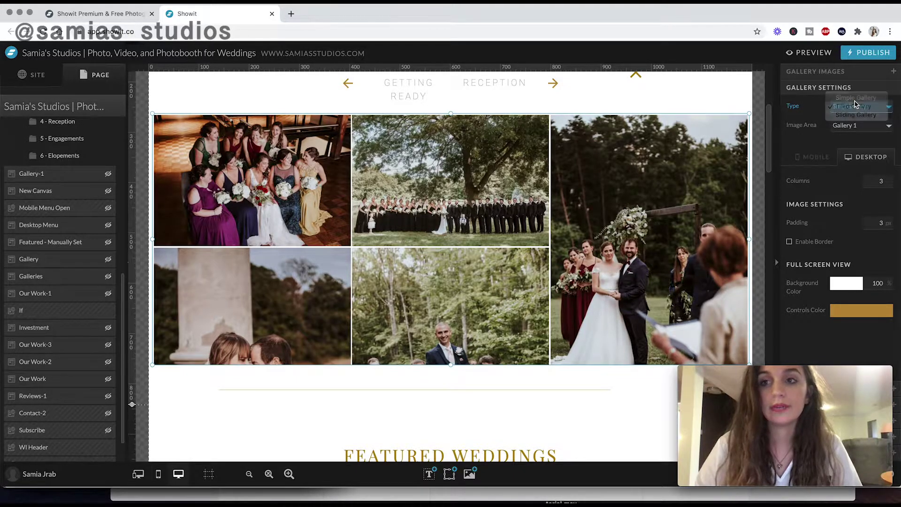
left_click(854, 109)
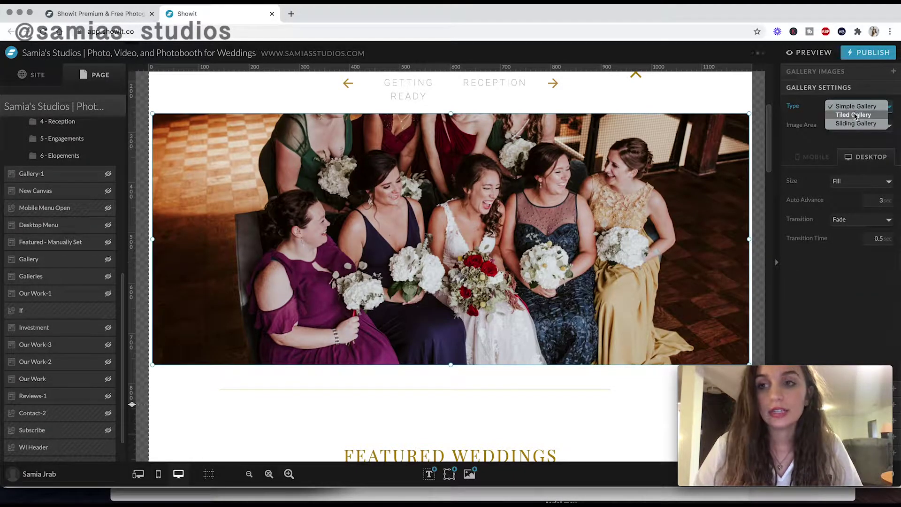
left_click(853, 114)
left_click(854, 107)
left_click(855, 115)
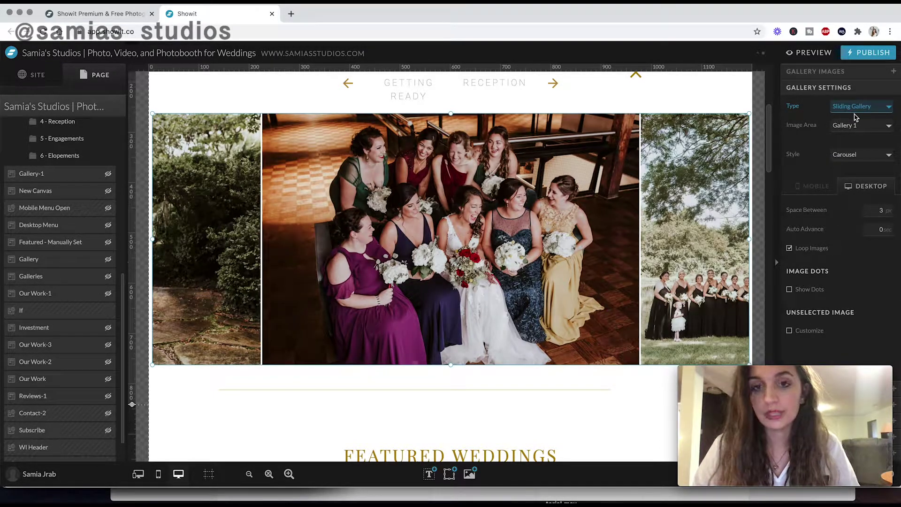
left_click(854, 108)
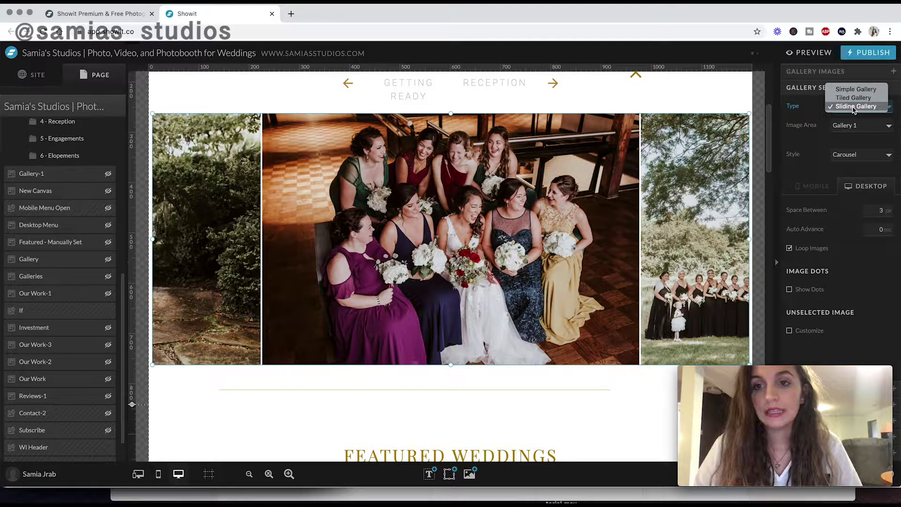
left_click(848, 89)
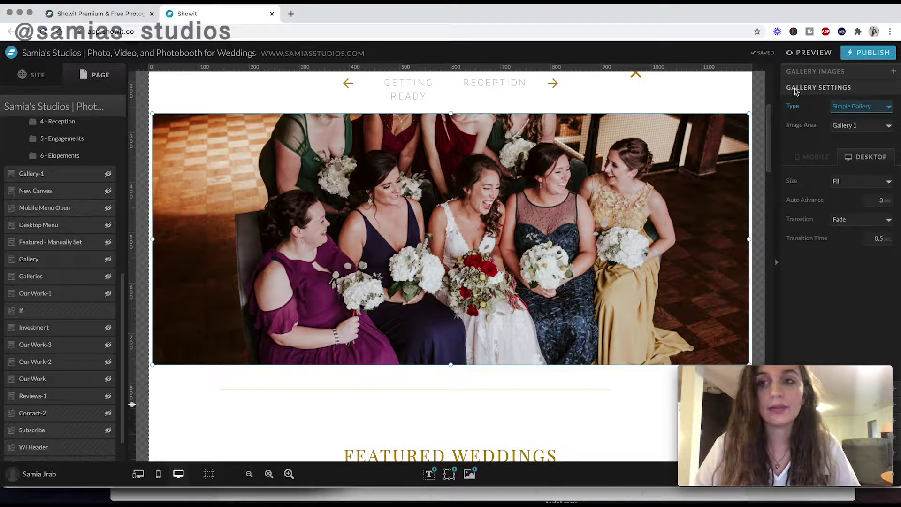
Step: Expand Gallery Images and look through the gallery's photo list
left_click(809, 71)
scroll(829, 197, "down", 2)
scroll(829, 197, "down", 6)
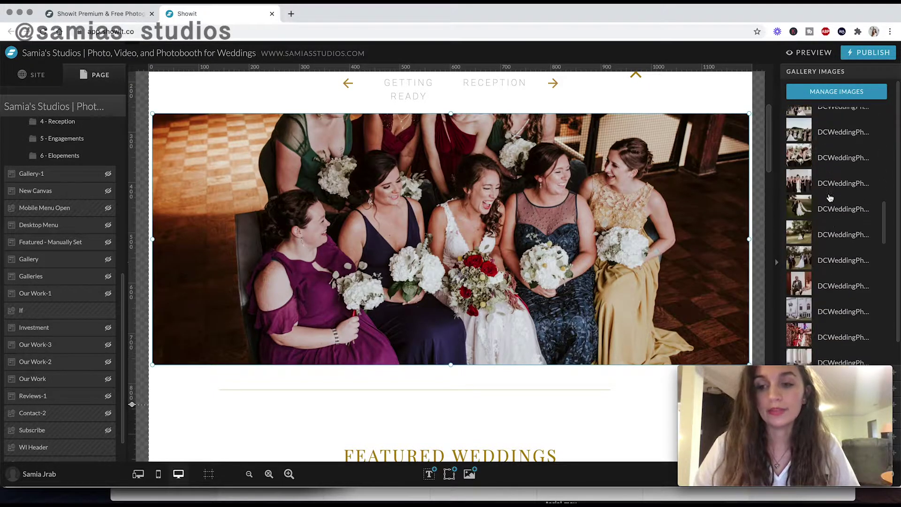
scroll(830, 197, "up", 8)
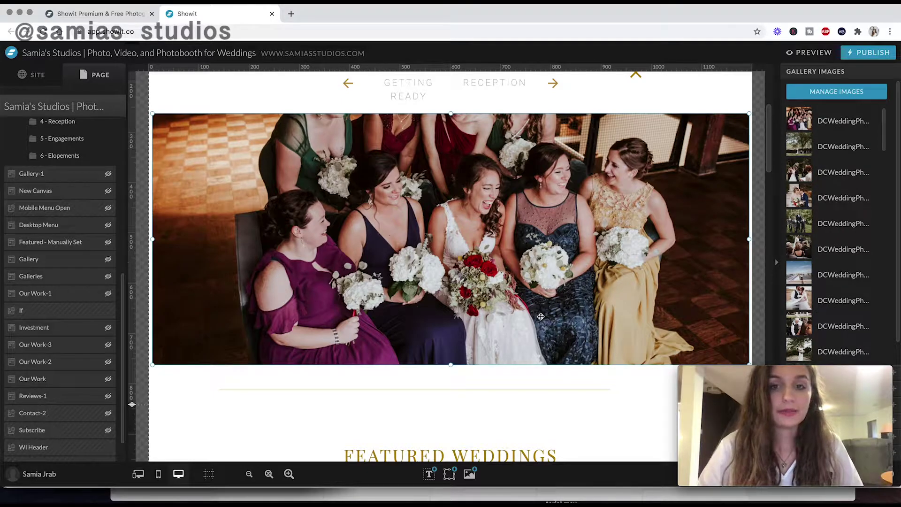
left_click(610, 378)
scroll(610, 378, "down", 10)
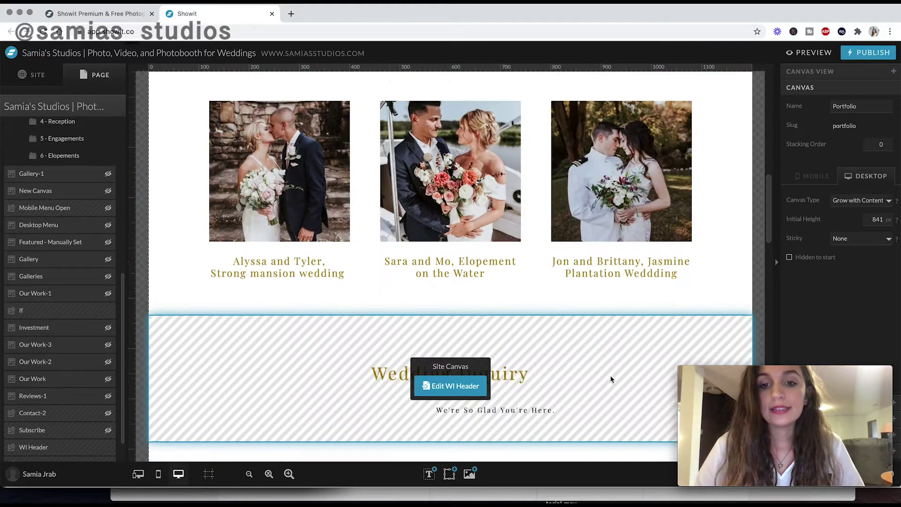
scroll(611, 378, "down", 15)
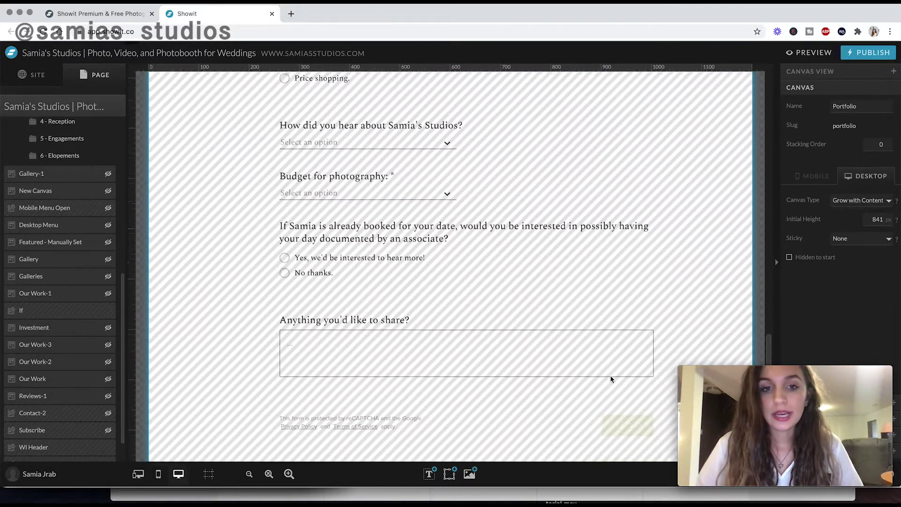
scroll(611, 378, "up", 15)
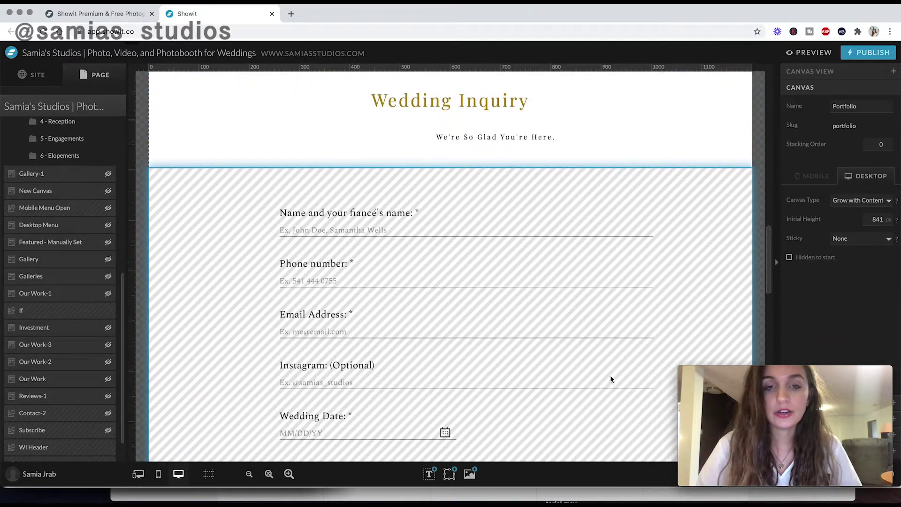
scroll(610, 378, "up", 1)
left_click(565, 358)
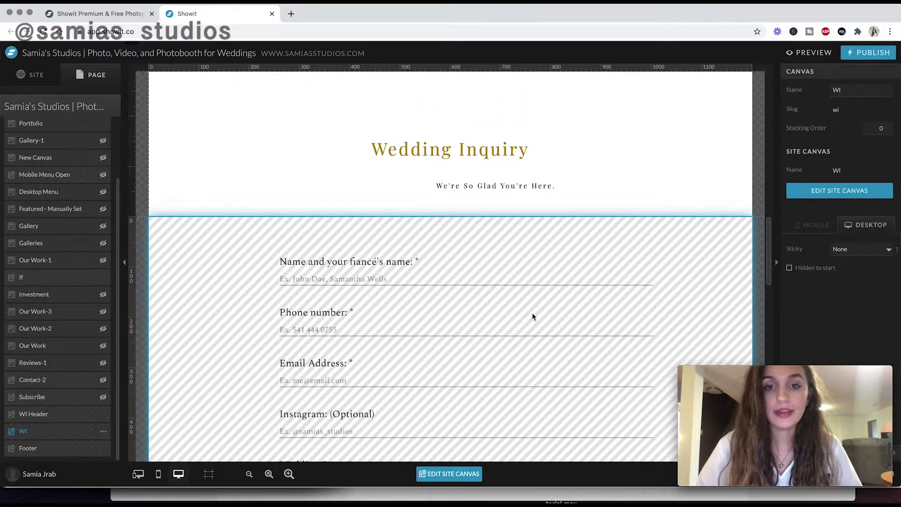
left_click(460, 474)
scroll(464, 310, "up", 6)
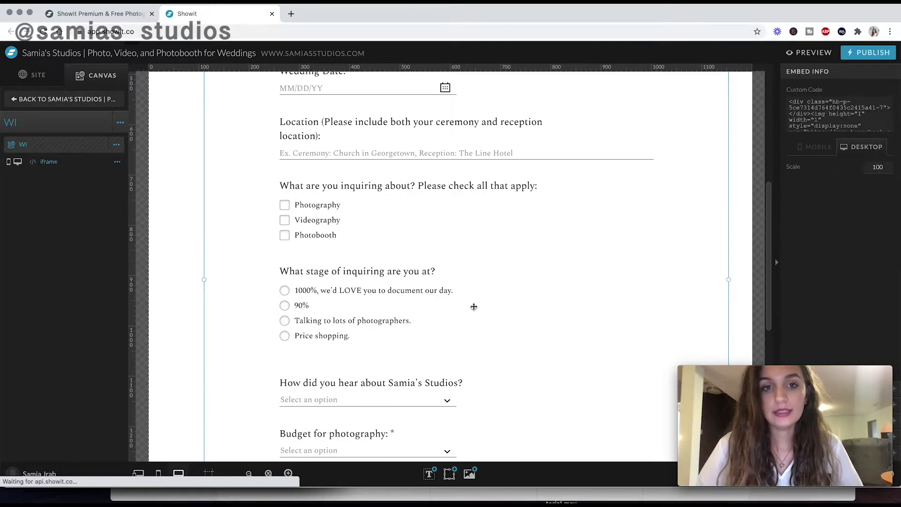
scroll(473, 307, "up", 5)
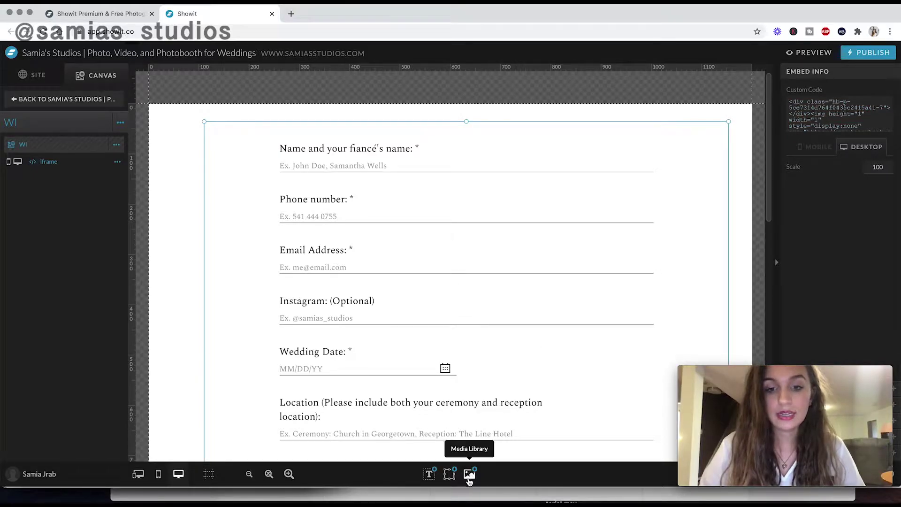
left_click(450, 474)
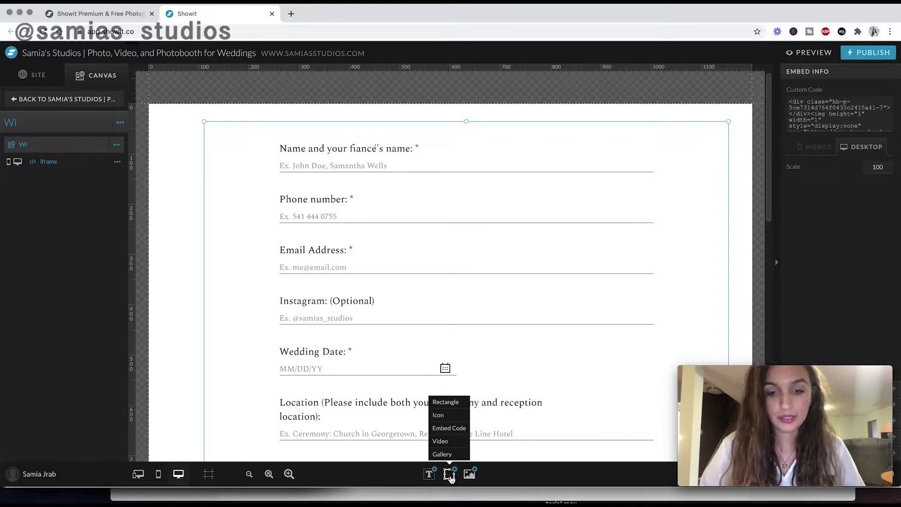
left_click(448, 428)
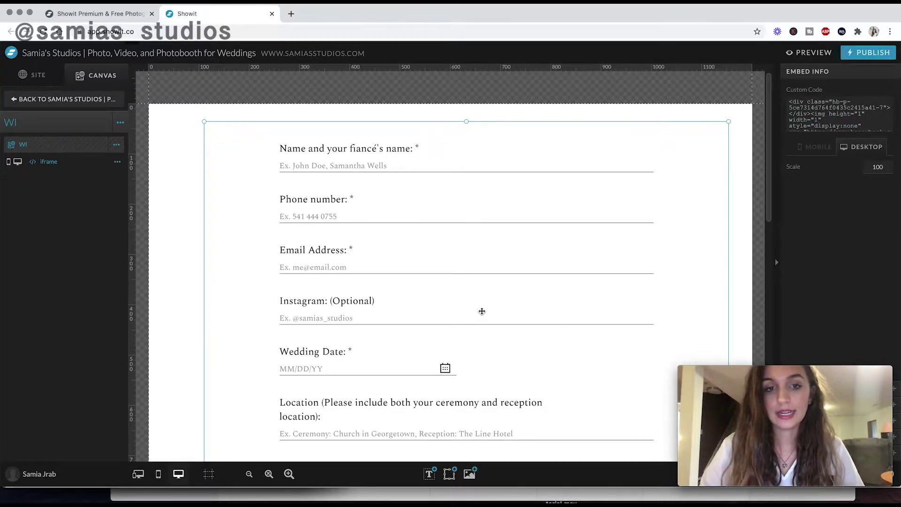
scroll(482, 311, "down", 9)
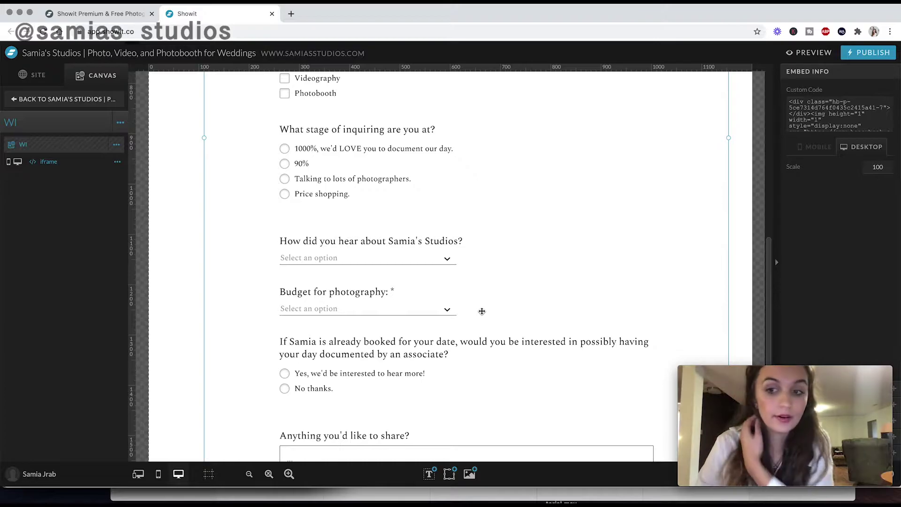
scroll(482, 311, "up", 10)
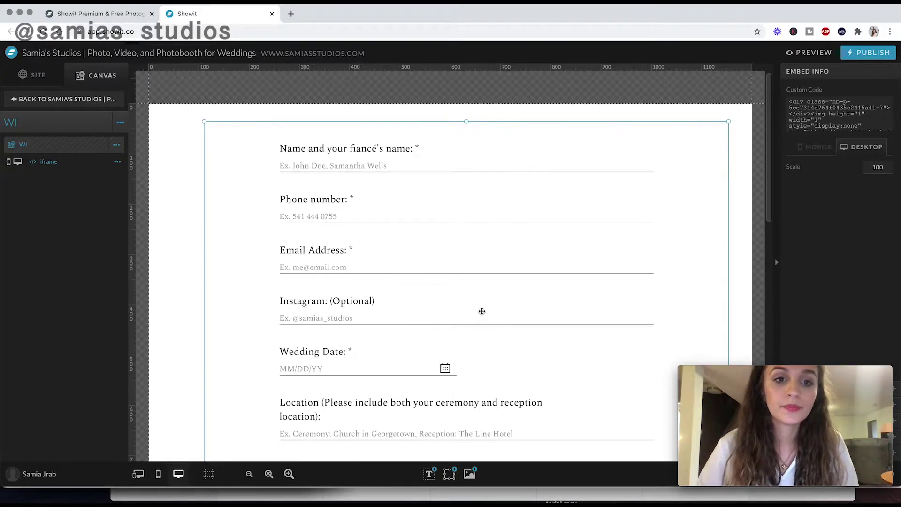
scroll(482, 311, "down", 6)
scroll(481, 312, "up", 6)
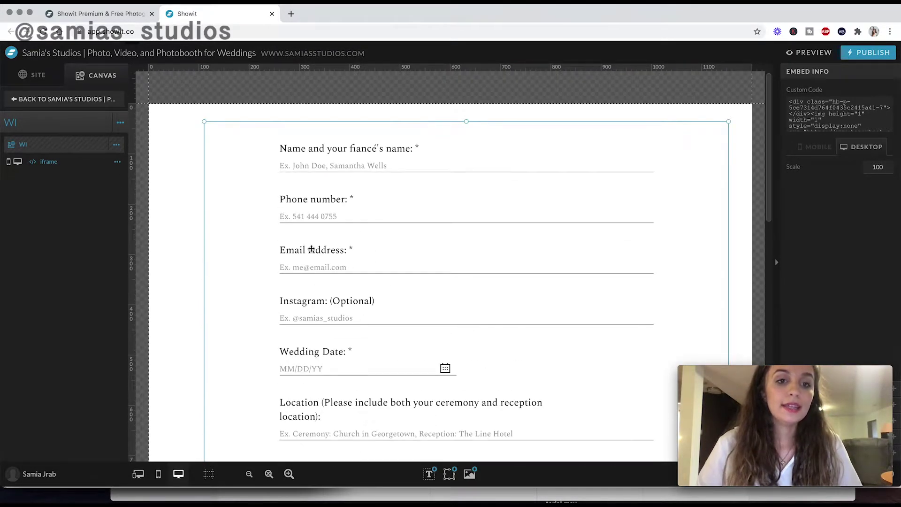
Step: Leave the embedded form and open the For Photographers page from the Pages list
left_click(179, 219)
left_click(70, 100)
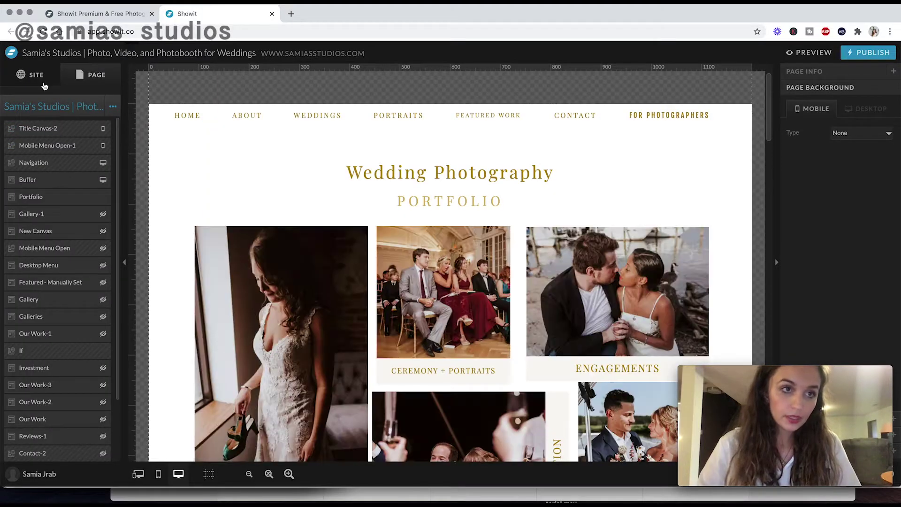
left_click(44, 84)
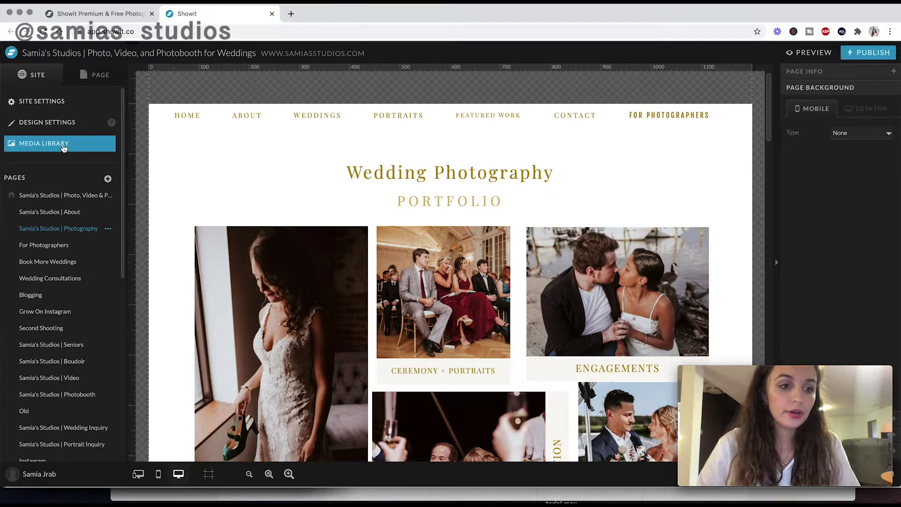
scroll(195, 286, "down", 5)
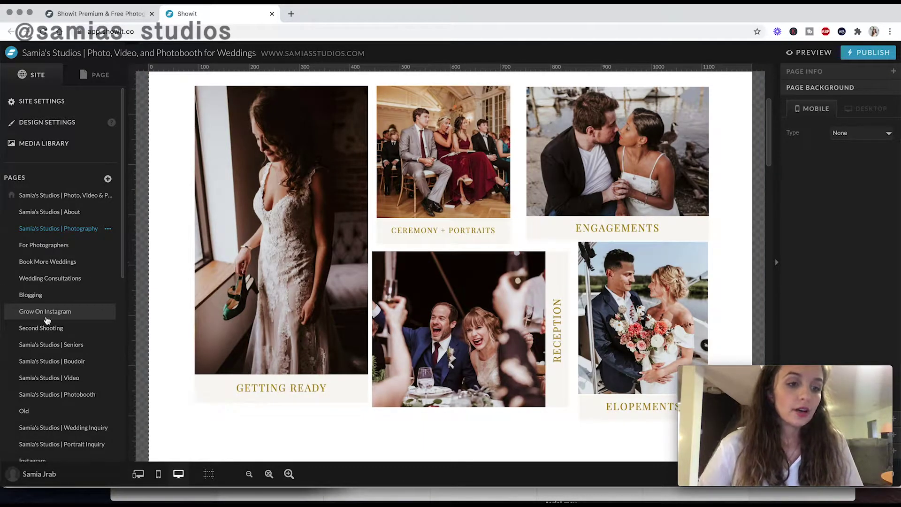
left_click(47, 245)
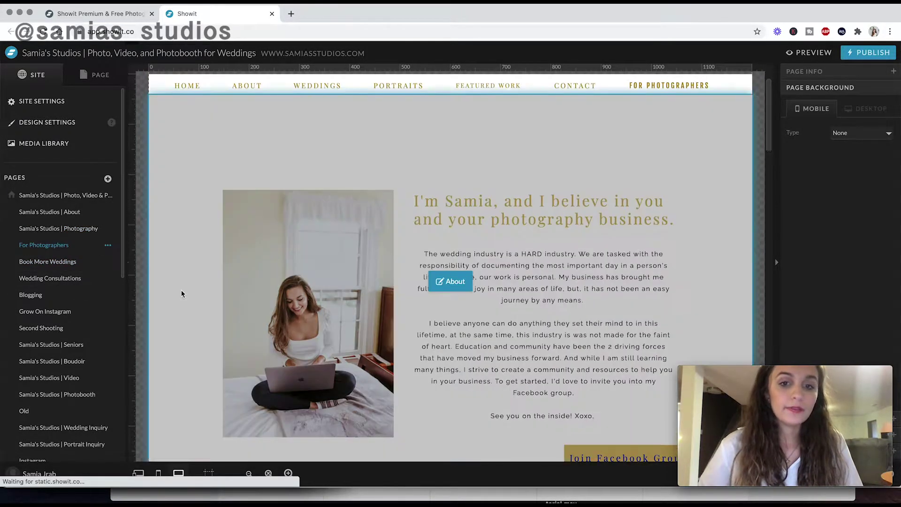
Step: Bring the Freebies section into editing and select the second shooting email freebie image
scroll(182, 291, "down", 5)
left_click(181, 293)
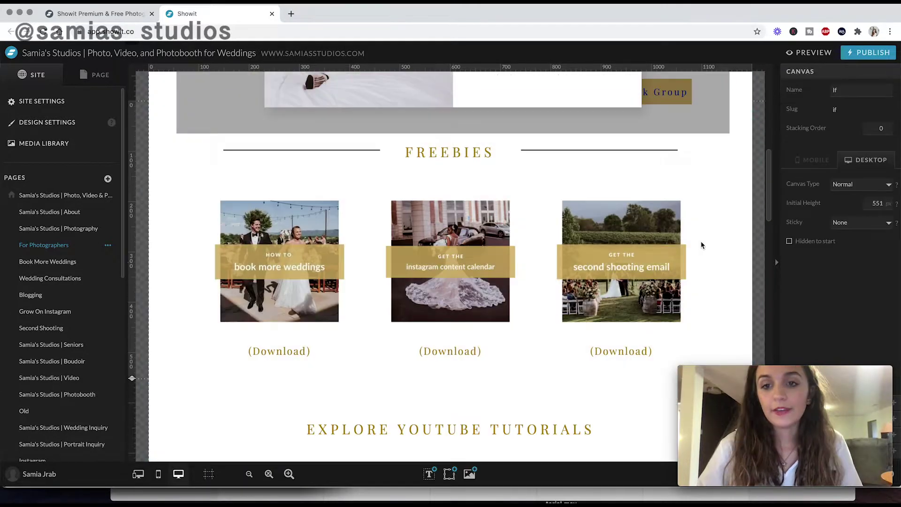
left_click(646, 233)
Step: Expand Click Actions to view the selected freebie image's link settings
scroll(773, 287, "down", 1)
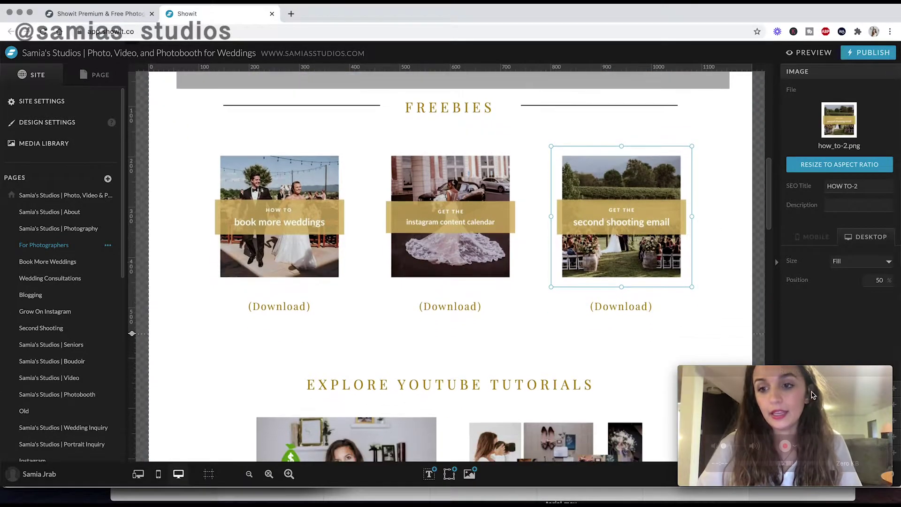
left_click_drag(819, 368, 160, 363)
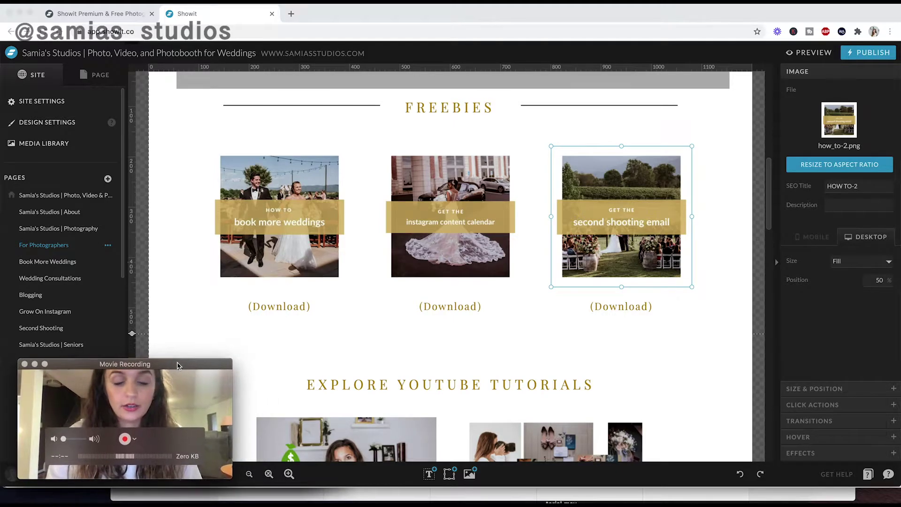
left_click(854, 404)
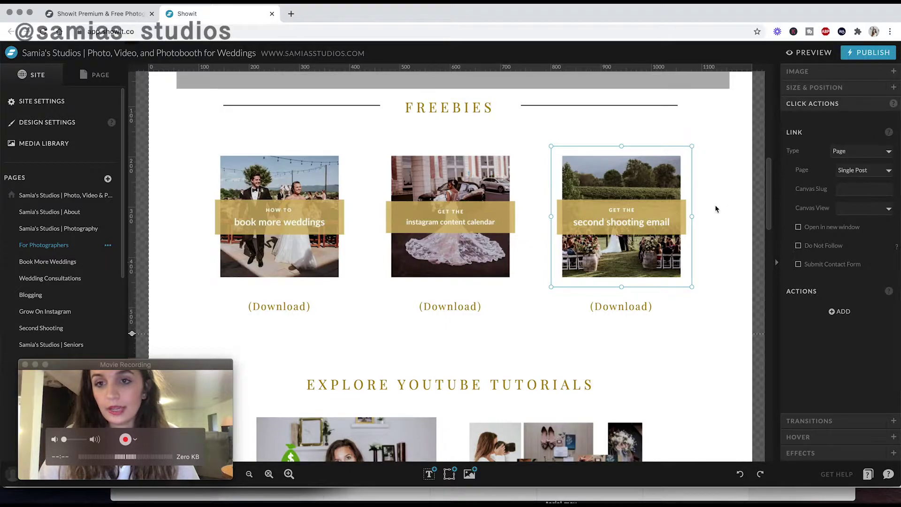
Step: Check the links on the freebie images and Download texts, ending on the second shooting email image
left_click(481, 230)
left_click(451, 307)
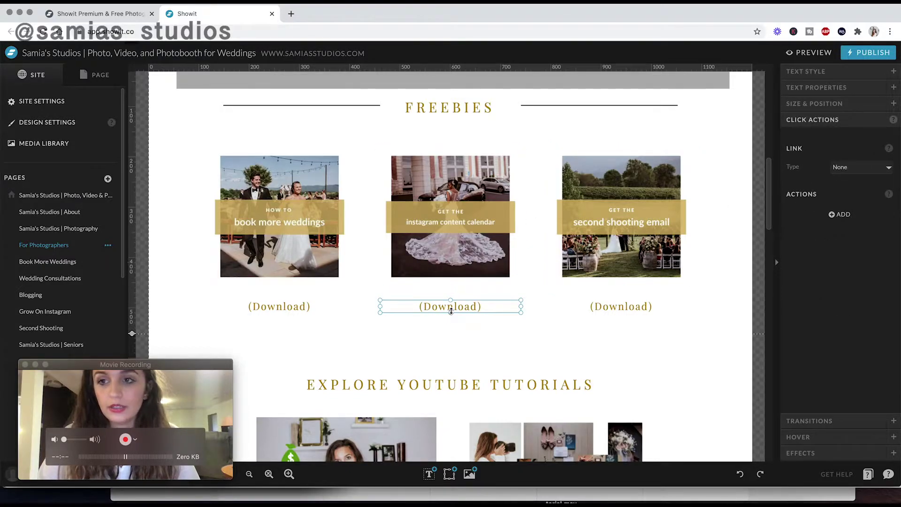
left_click(464, 261)
left_click(596, 255)
left_click(607, 306)
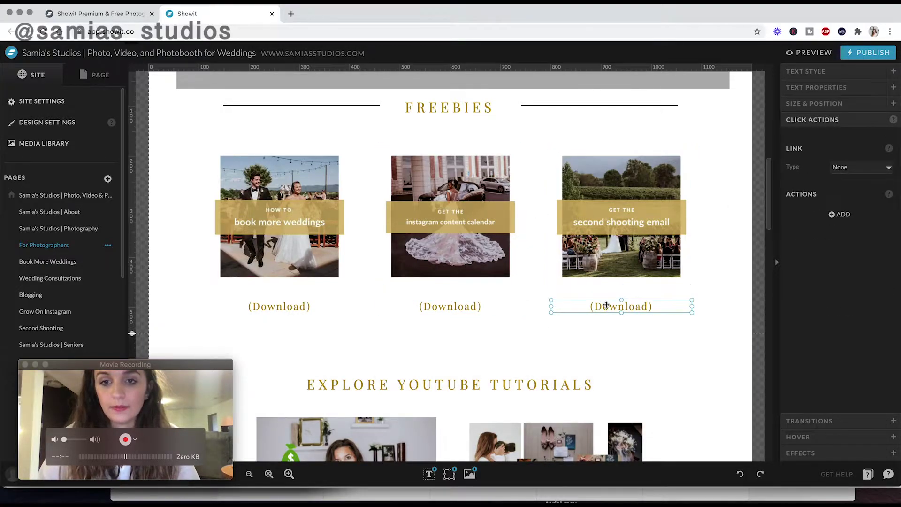
scroll(533, 318, "up", 1)
scroll(534, 318, "down", 2)
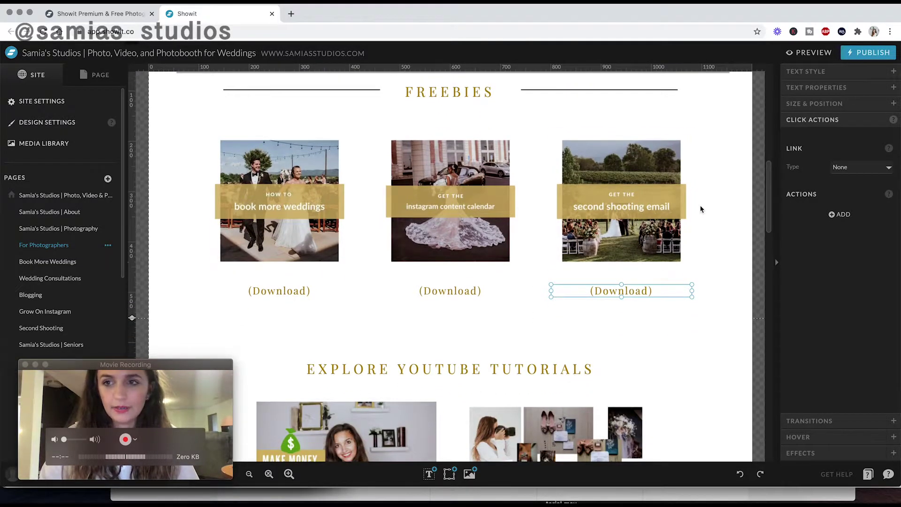
left_click(675, 229)
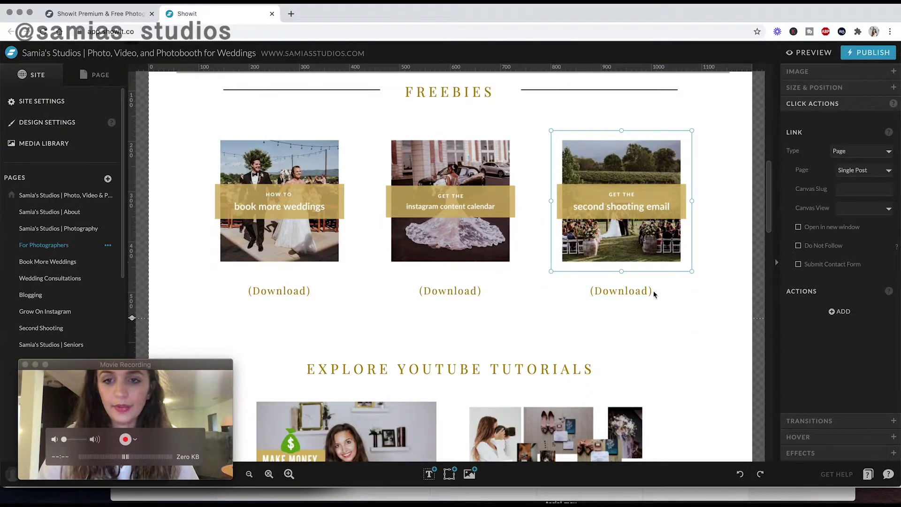
scroll(645, 330, "down", 5)
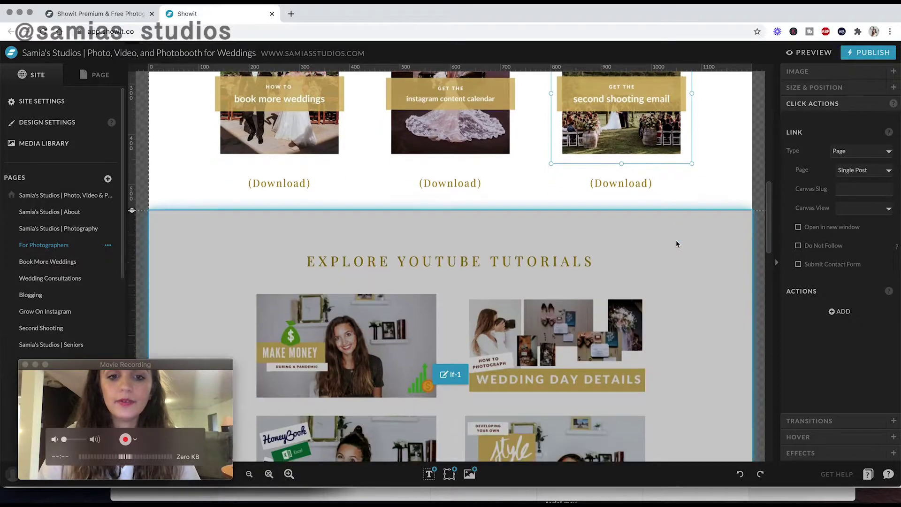
scroll(676, 244, "down", 5)
Step: Select the Wedding Day Details tutorial thumbnail and view its Link Type options in Click Actions
left_click(641, 269)
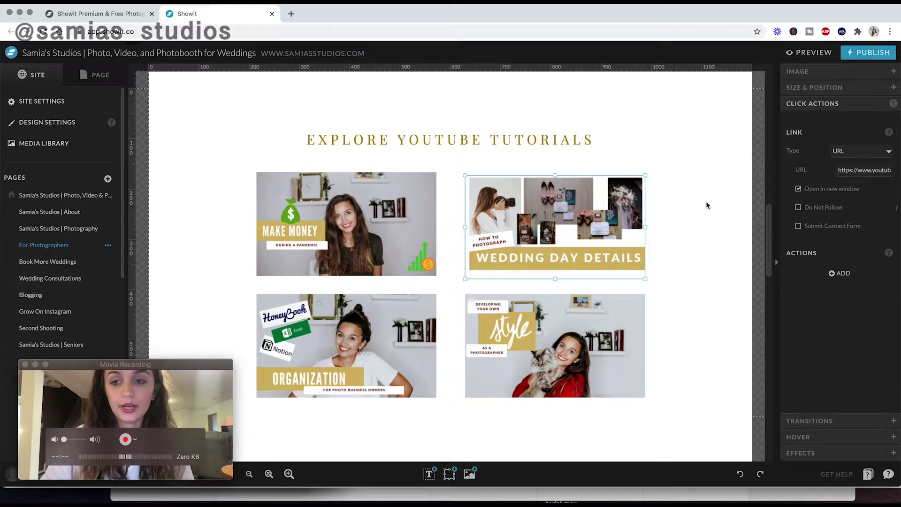
left_click(865, 152)
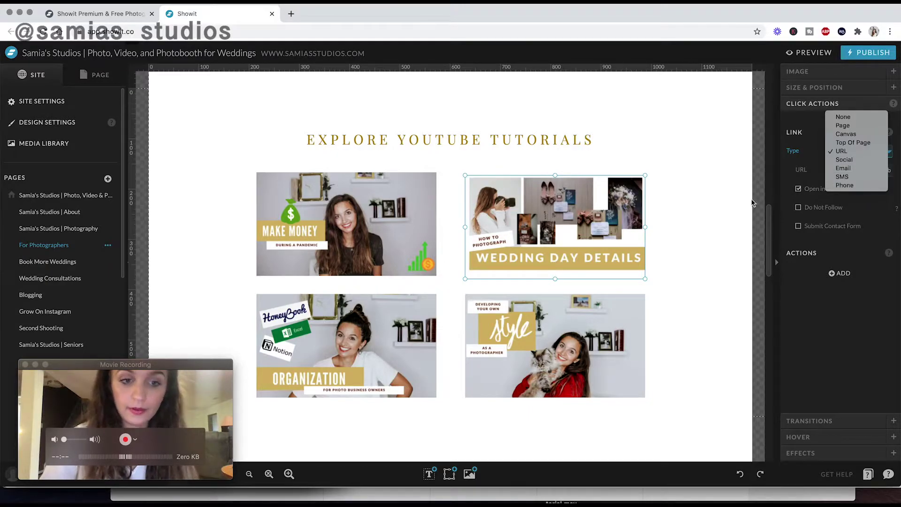
scroll(693, 208, "up", 10)
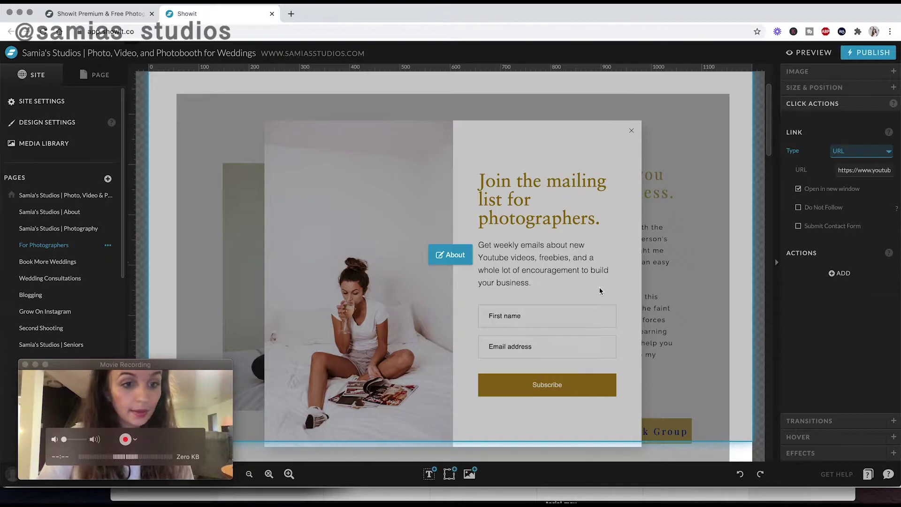
Step: Open the mailing-list popup's settings, add an embed code element, then undo it
left_click(588, 268)
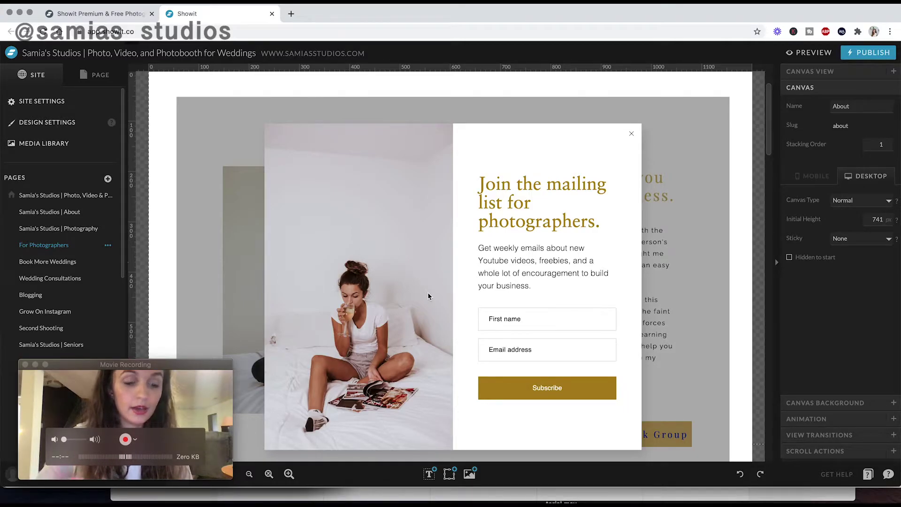
mouse_move(448, 482)
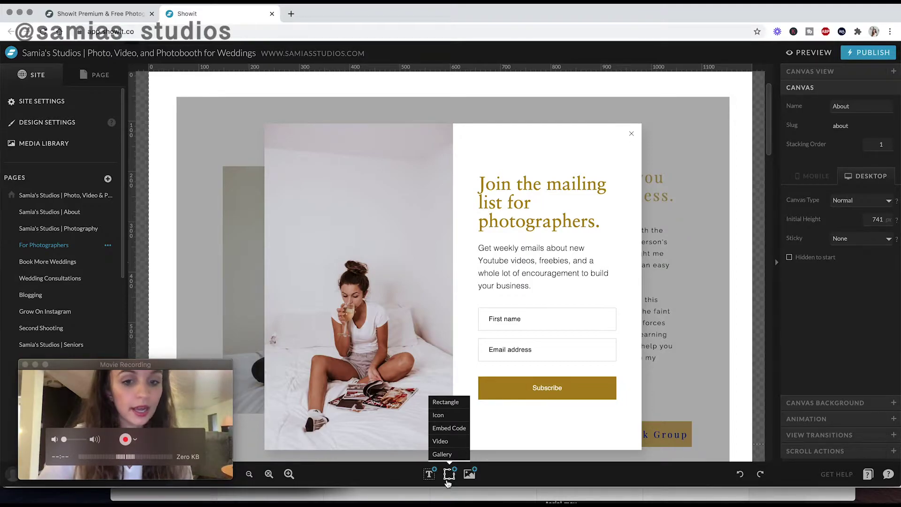
left_click(448, 428)
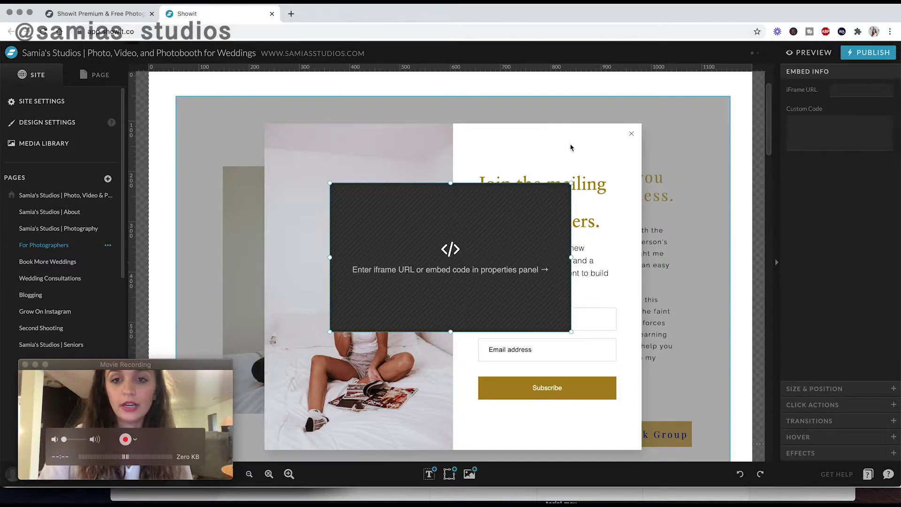
key("super+z")
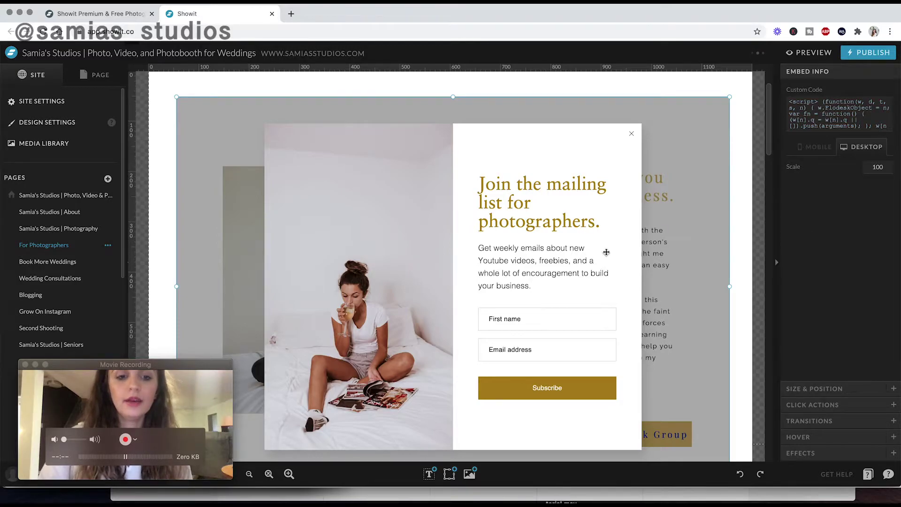
left_click_drag(166, 364, 814, 358)
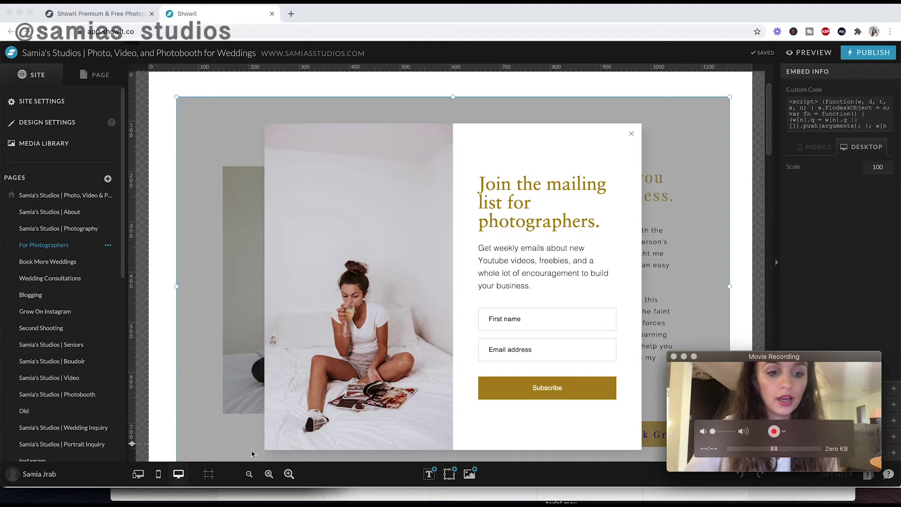
Step: In the mobile layout, scroll down to the Instagram section and deselect its embed
left_click(158, 474)
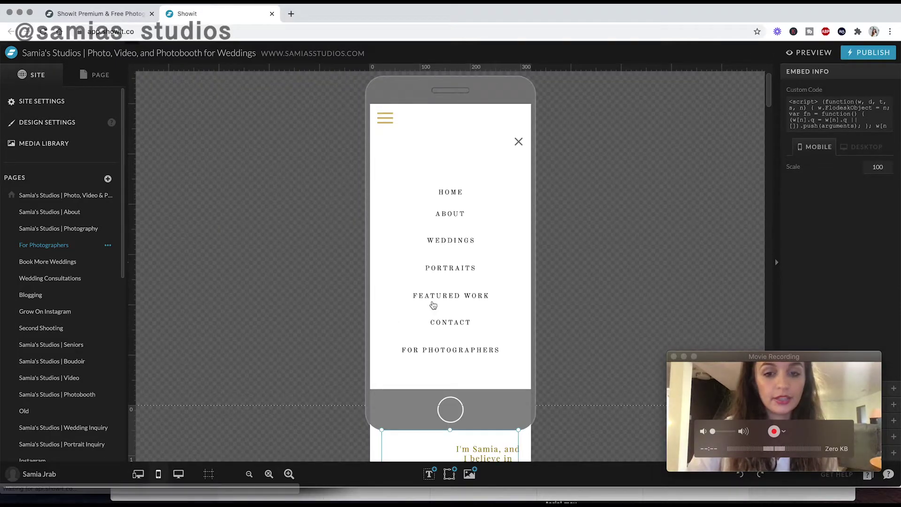
scroll(432, 305, "down", 20)
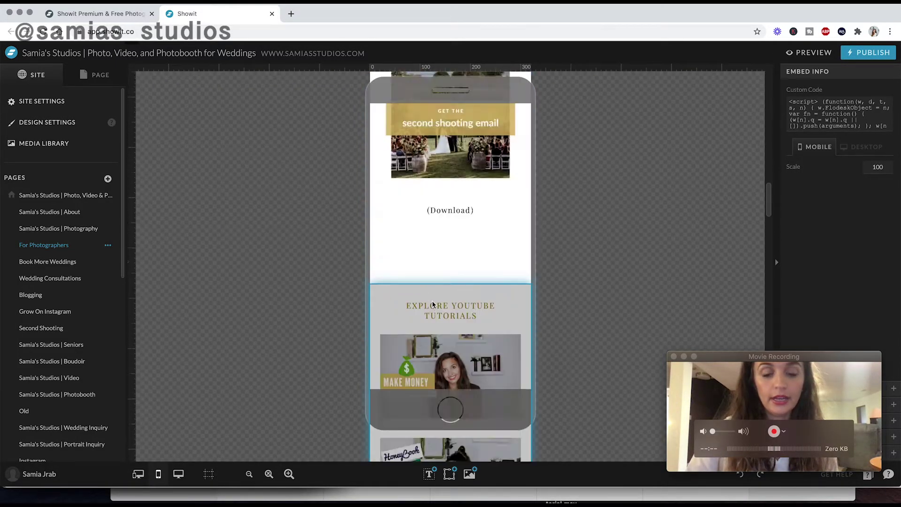
scroll(431, 304, "down", 20)
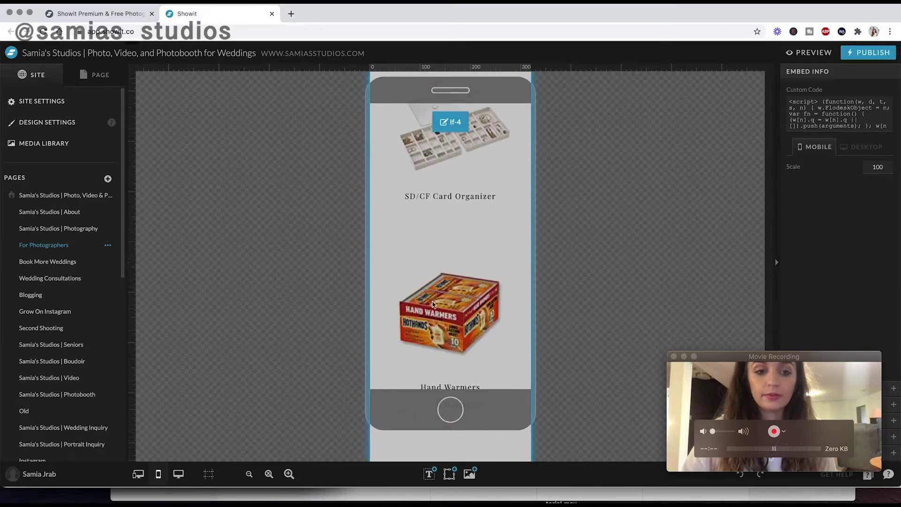
scroll(432, 303, "down", 10)
left_click(209, 247)
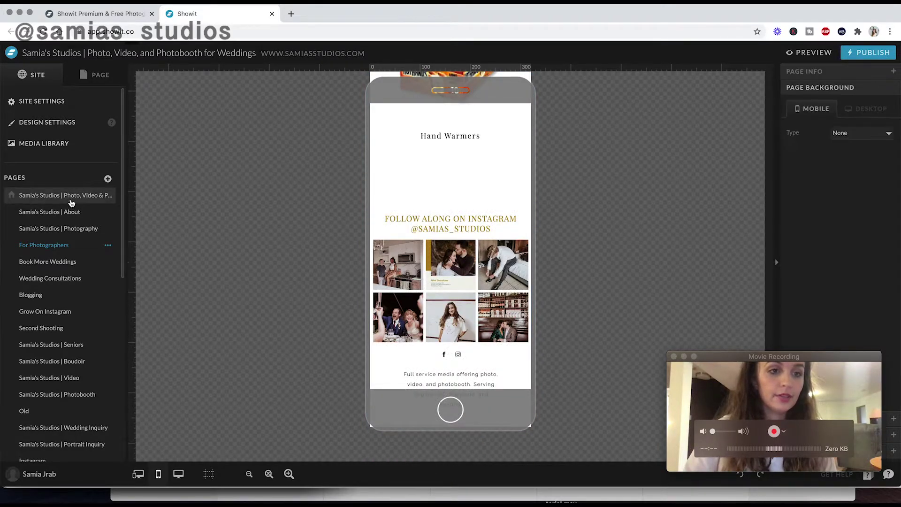
left_click(71, 197)
Step: Edit the shared footer and select its Instagram embed, icon and Follow Along heading
left_click(468, 327)
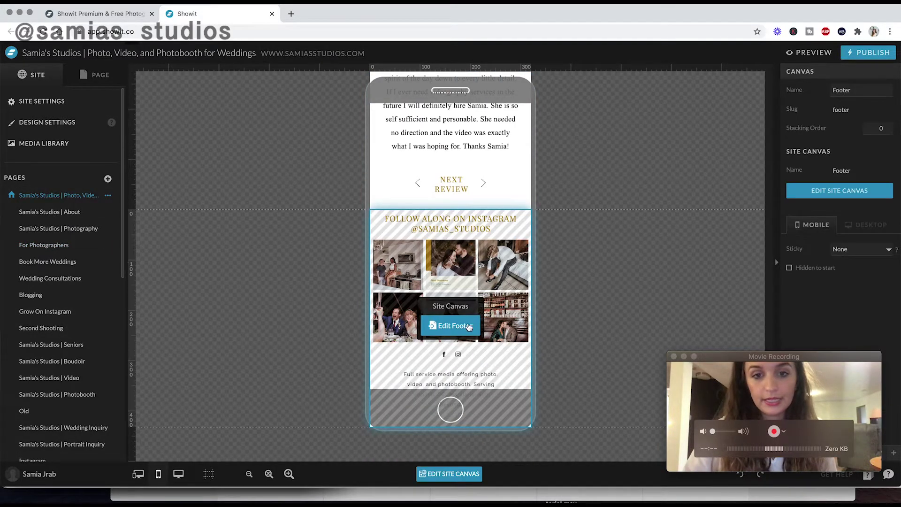
left_click(468, 327)
left_click(454, 201)
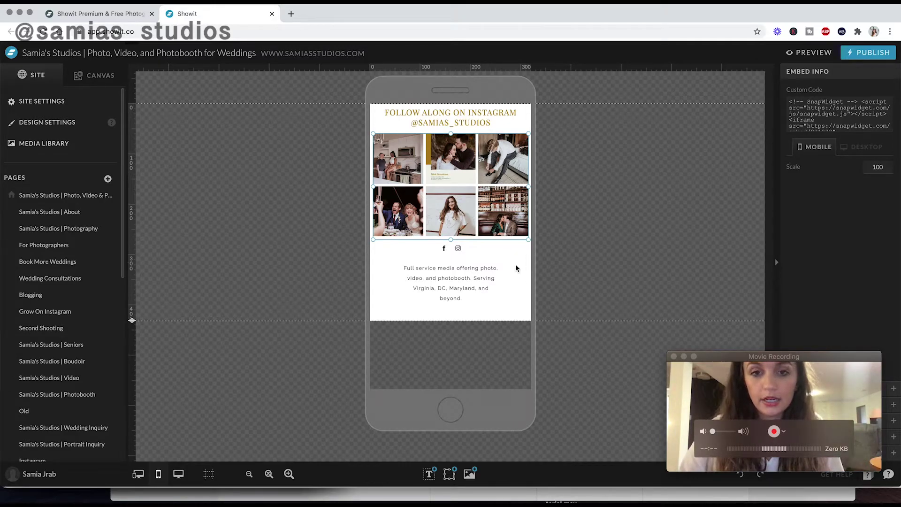
left_click(461, 250)
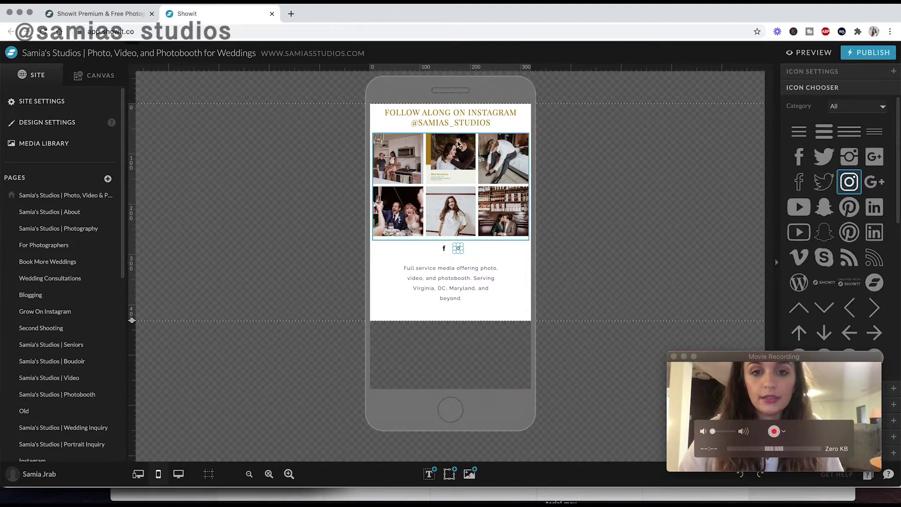
left_click(451, 118)
Step: Check the heading's link URL under Click Actions, then view the Footer canvas settings
left_click_drag(807, 359, 643, 360)
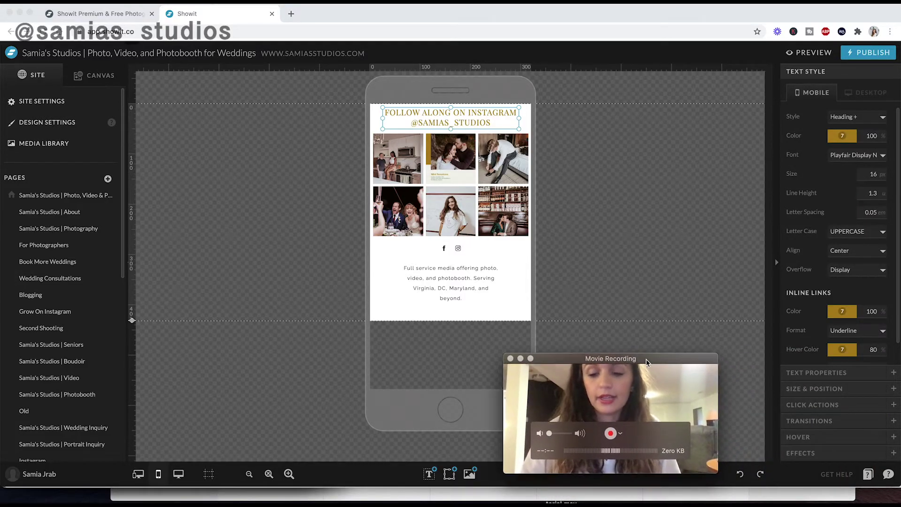
left_click(812, 406)
left_click(862, 186)
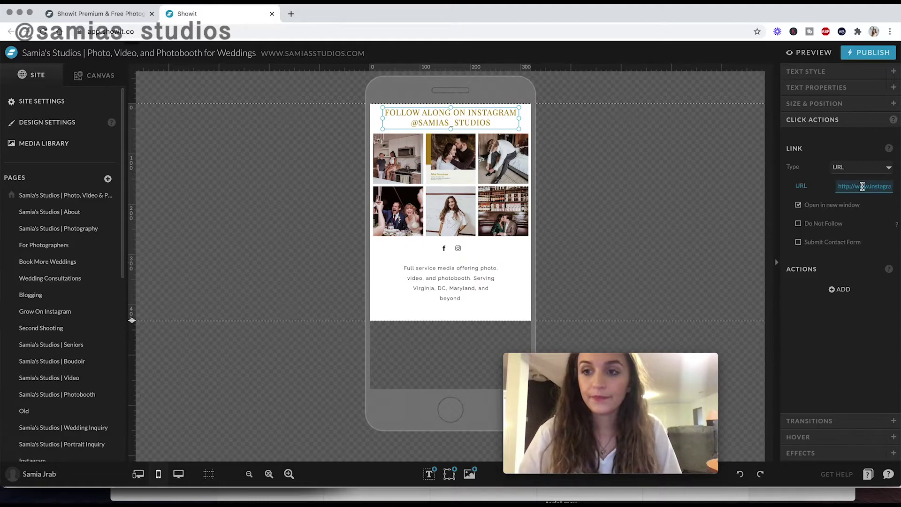
left_click(711, 197)
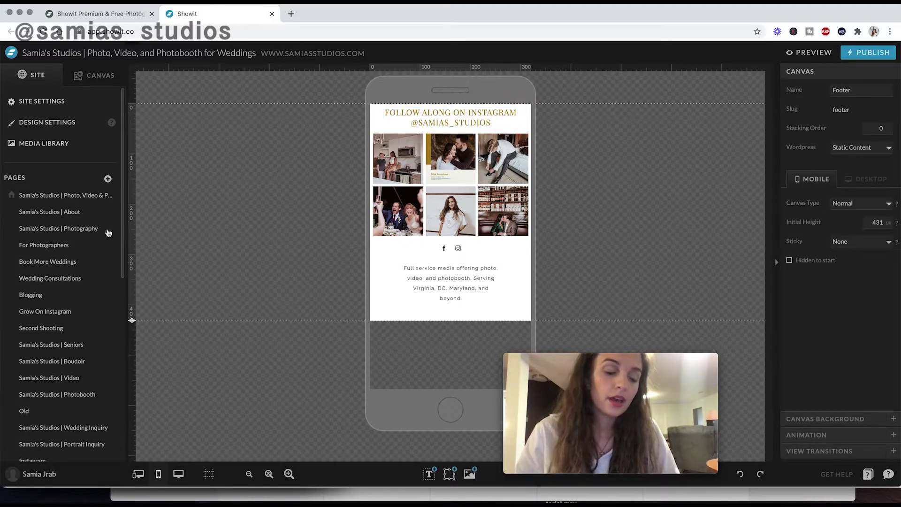
scroll(55, 287, "down", 5)
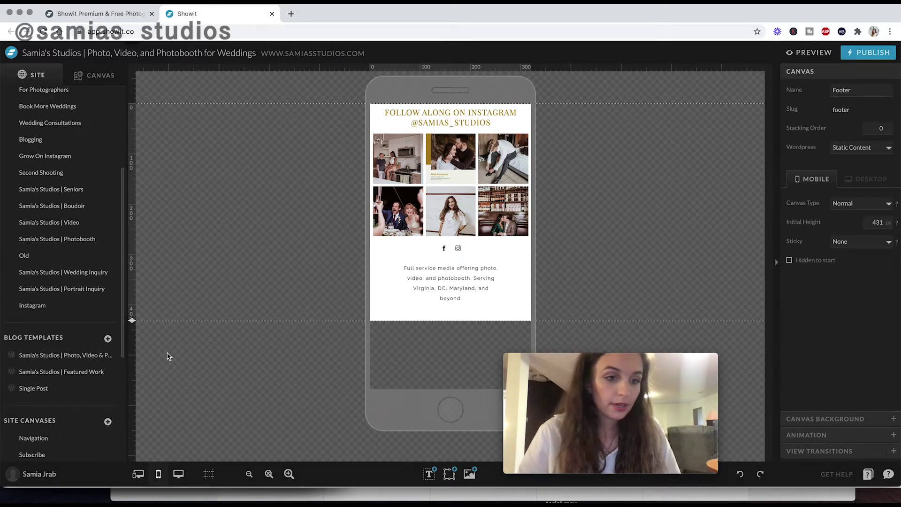
Step: Open the Featured Work blog template and view it in the desktop layout
scroll(110, 303, "up", 1)
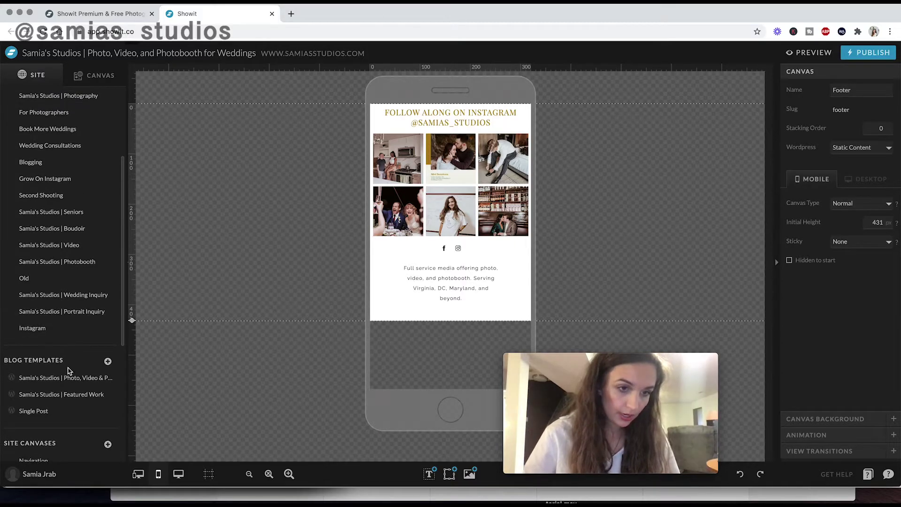
left_click(71, 384)
scroll(436, 323, "down", 5)
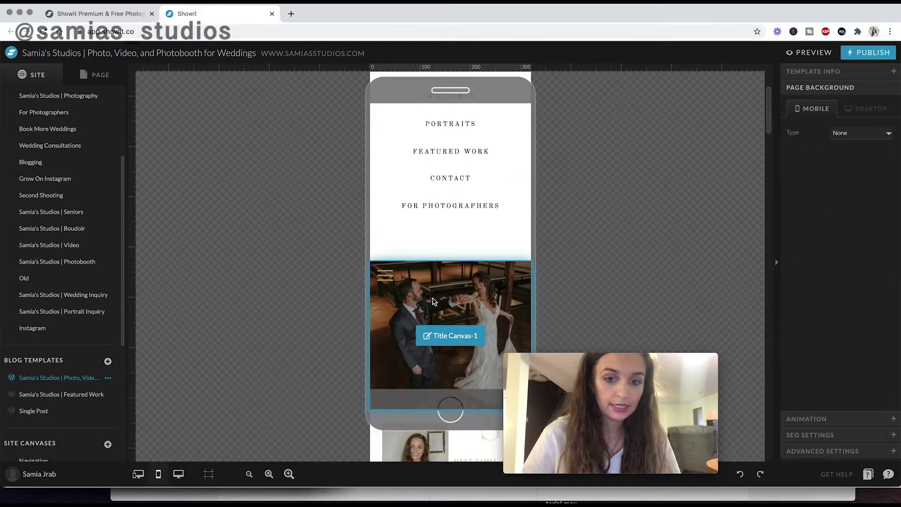
scroll(433, 301, "down", 3)
left_click(61, 395)
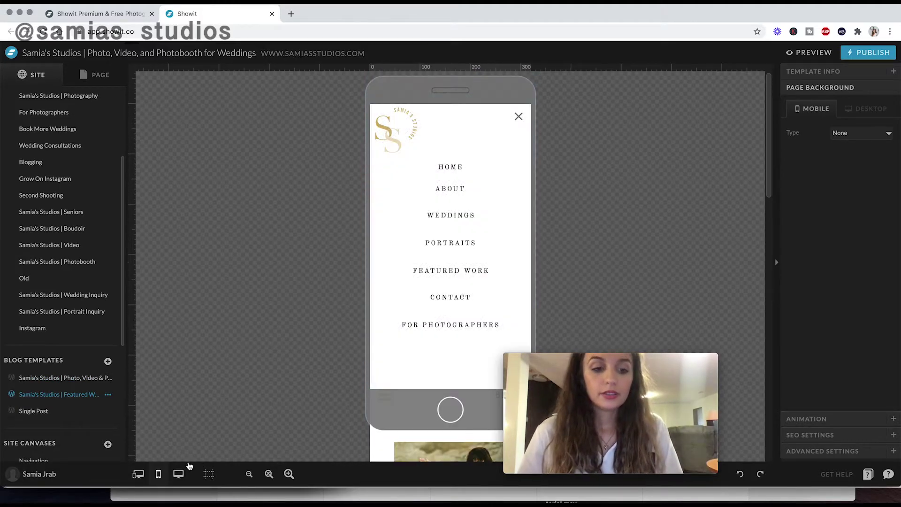
left_click(179, 474)
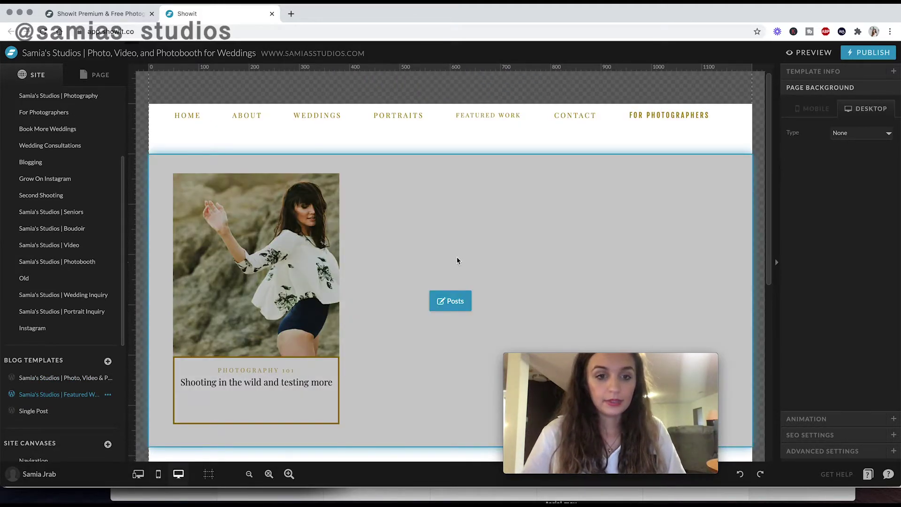
scroll(457, 261, "down", 7)
scroll(457, 261, "up", 6)
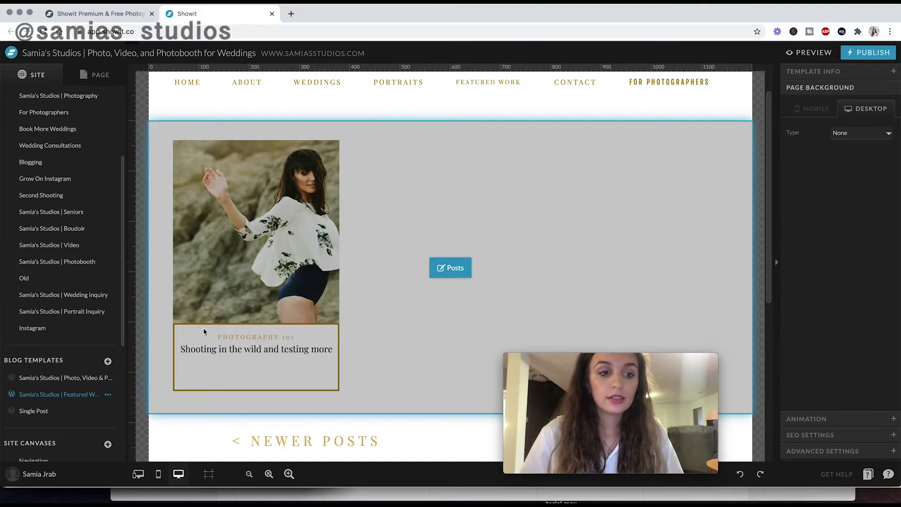
scroll(61, 319, "up", 5)
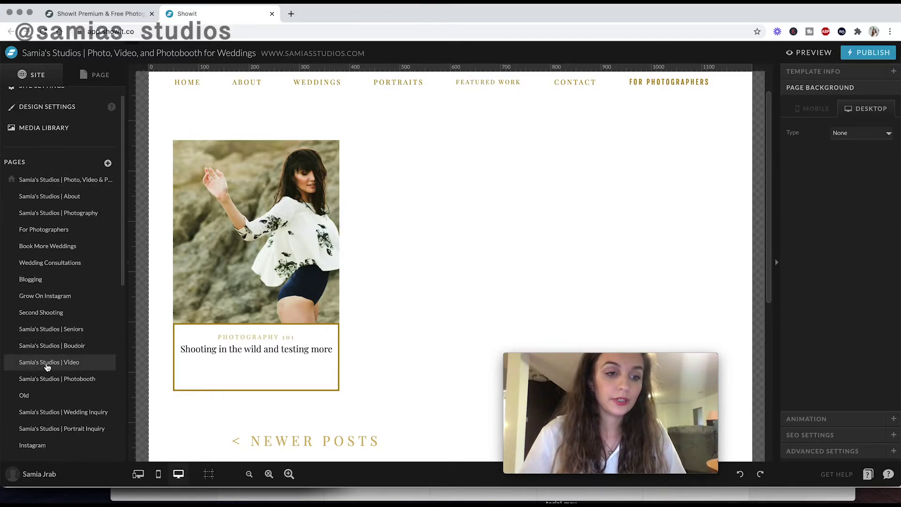
scroll(47, 367, "down", 2)
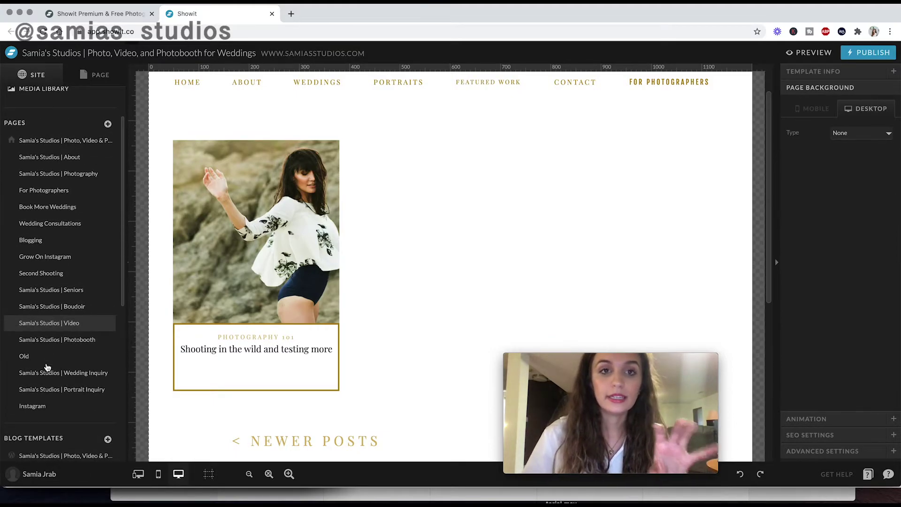
scroll(47, 367, "down", 8)
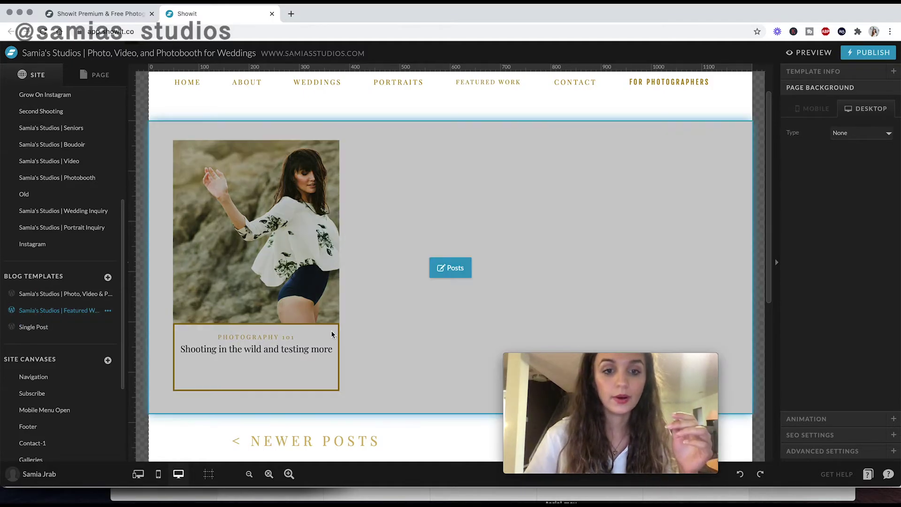
Step: Select the Posts canvas and look through post views View 2, View 3 and View 1
left_click(143, 141)
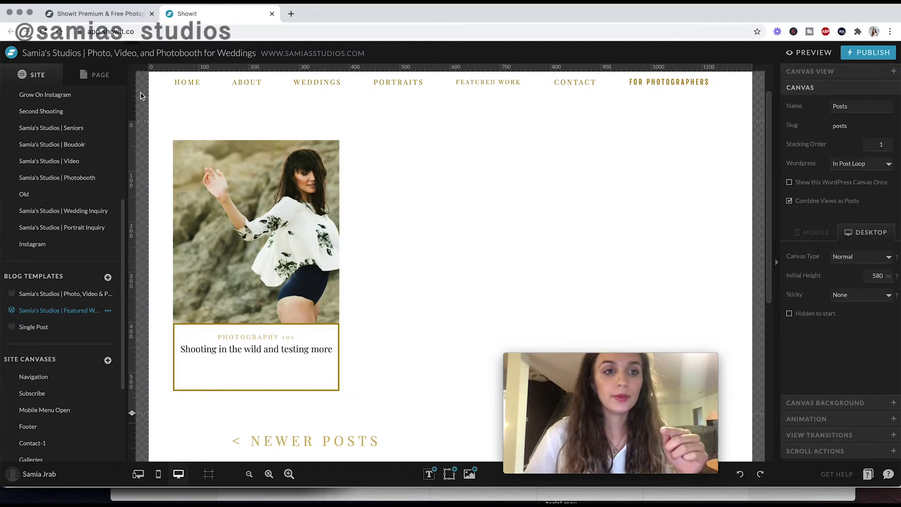
left_click(94, 75)
left_click(82, 337)
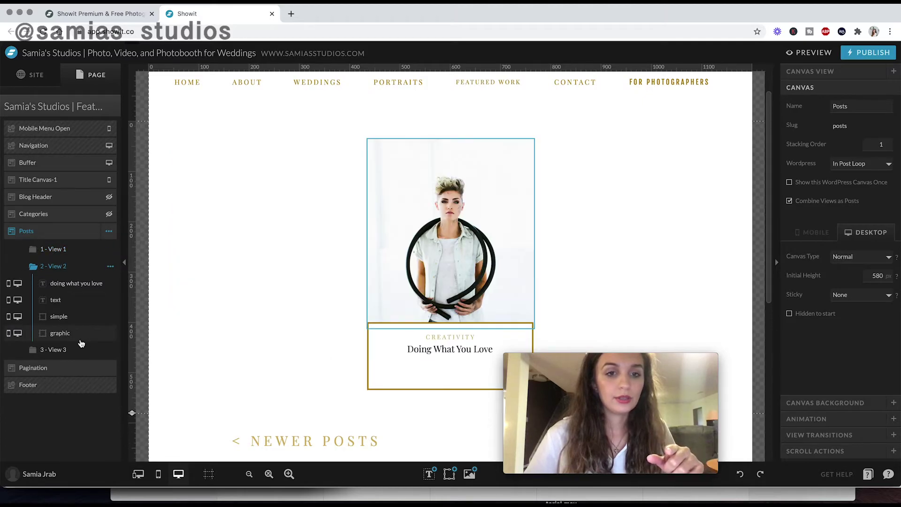
left_click(81, 350)
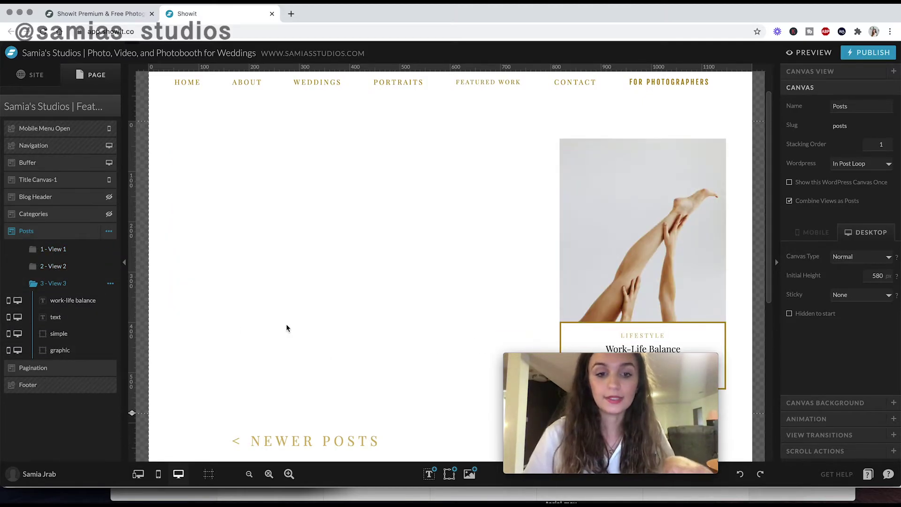
left_click(73, 250)
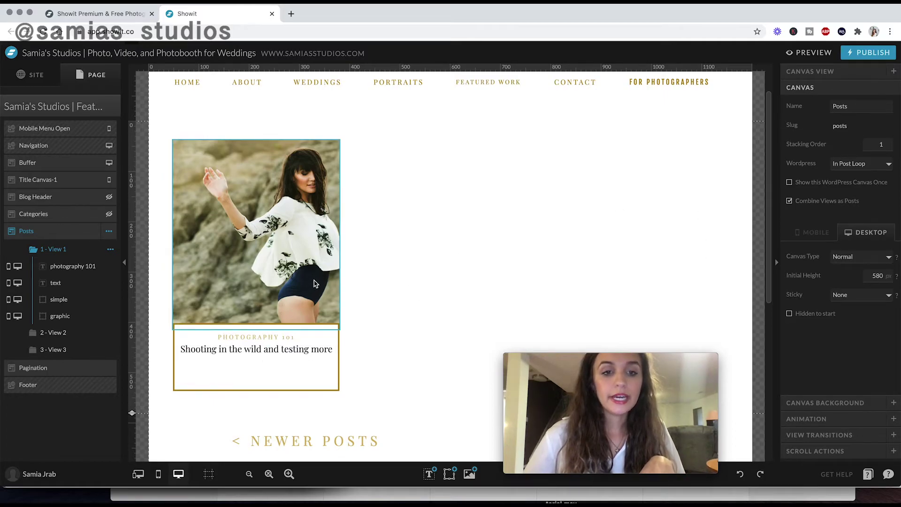
left_click(43, 81)
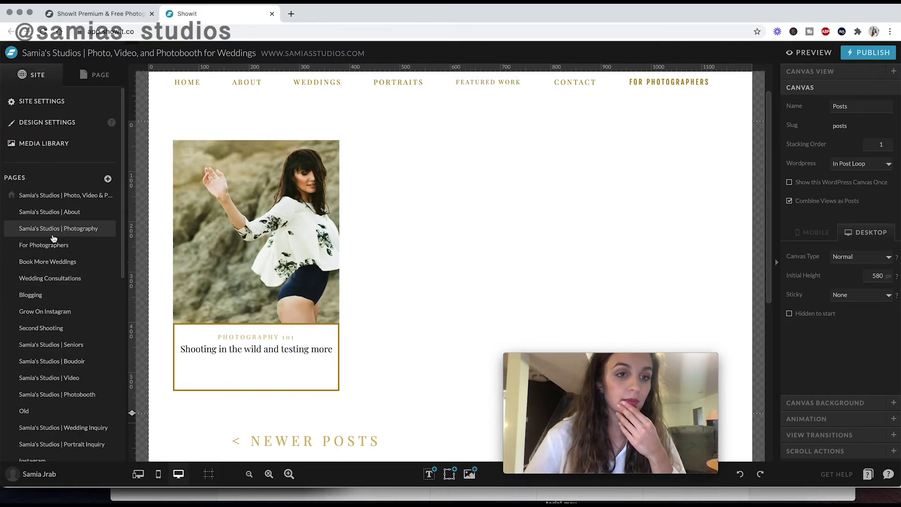
Step: Open Single Post and inspect its Post Content canvas: In Post Loop, growing from 579 height
scroll(51, 235, "down", 10)
left_click(50, 220)
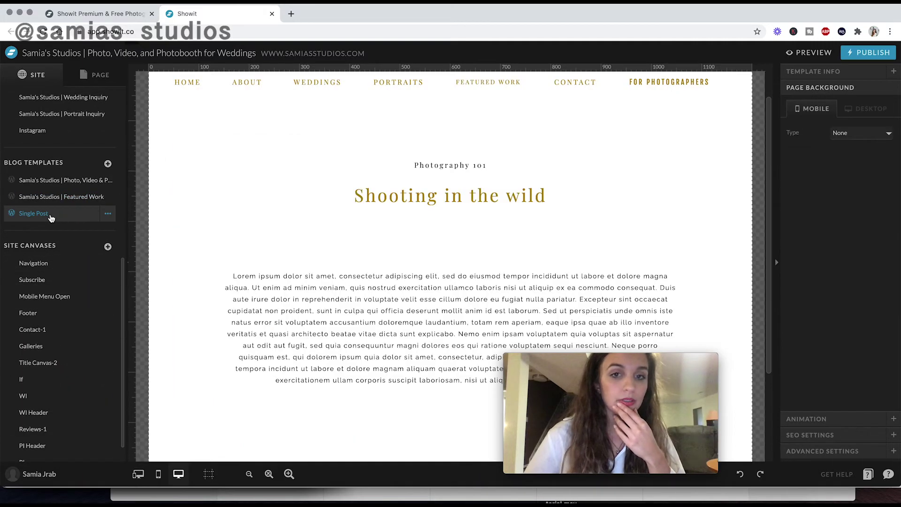
scroll(242, 291, "down", 1)
scroll(243, 291, "down", 3)
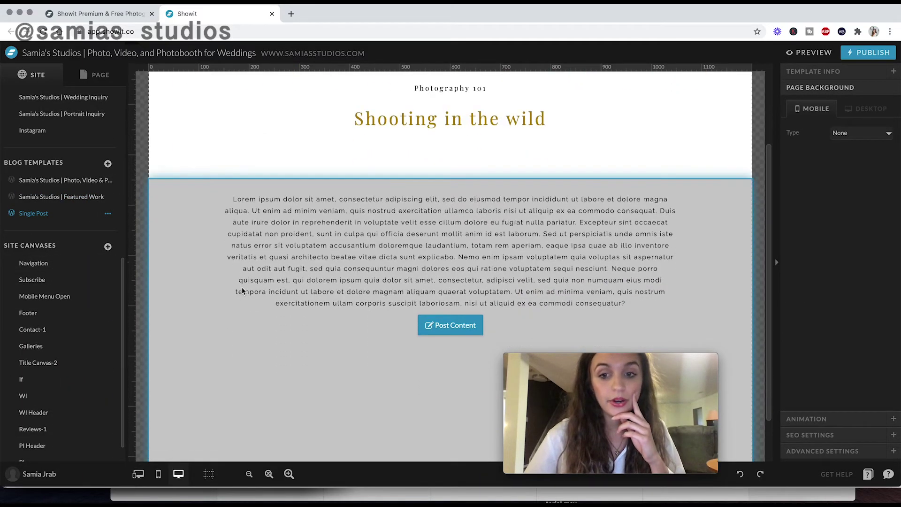
left_click(352, 254)
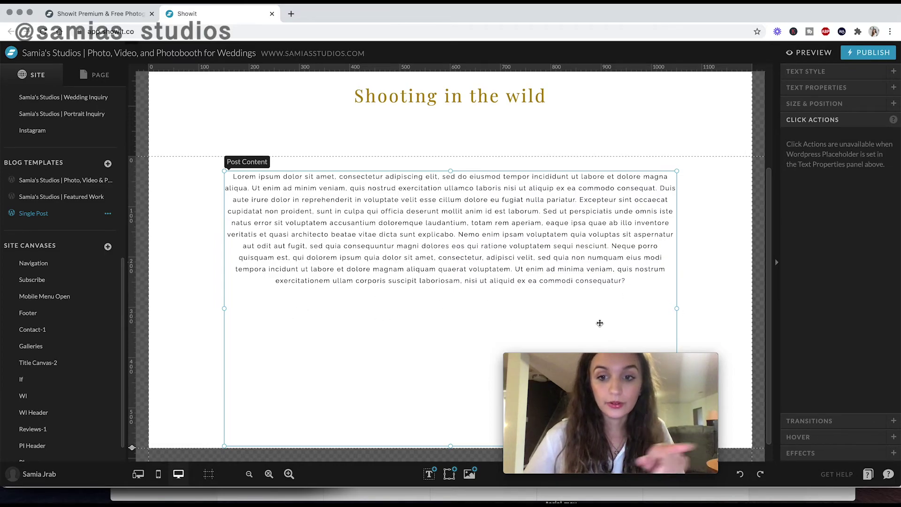
scroll(193, 332, "down", 1)
left_click(193, 331)
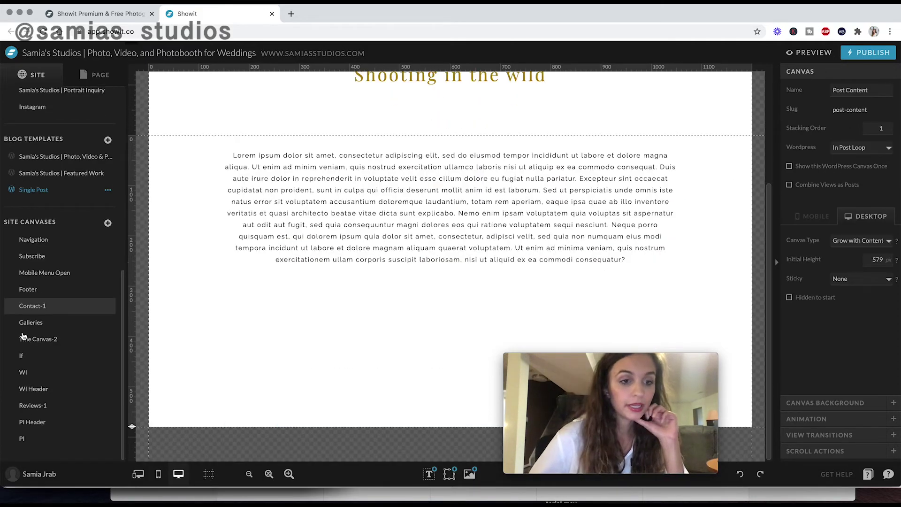
scroll(40, 328, "up", 5)
scroll(211, 278, "up", 4)
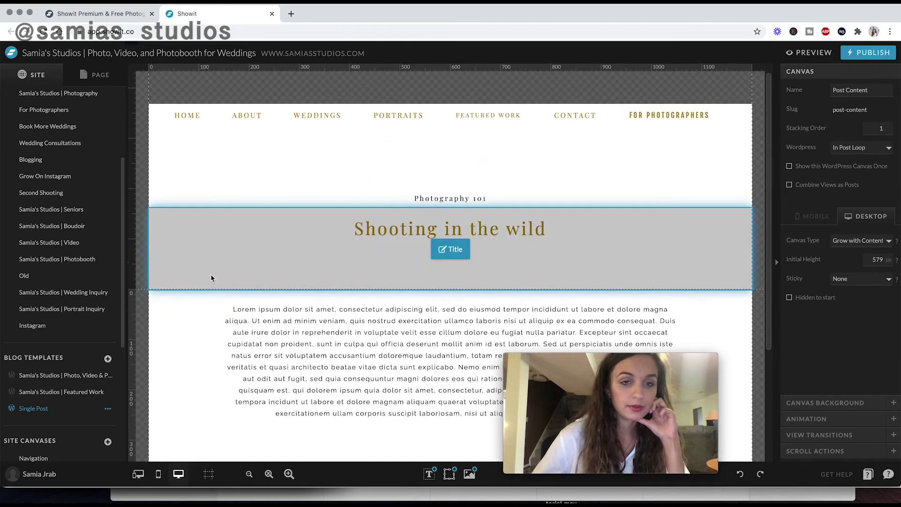